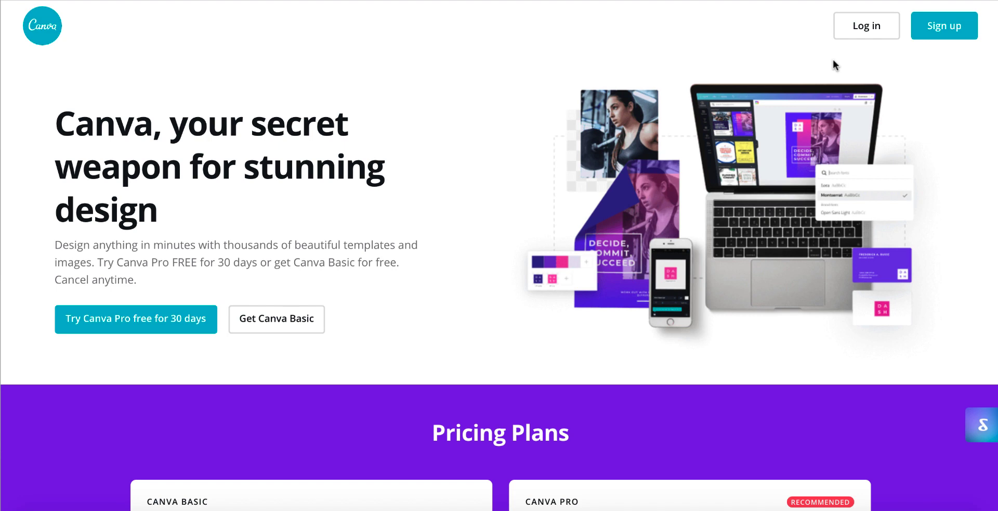
# Compare the prices and included features of the Canva Basic and Canva Pro plans on the pricing page
pyautogui.scroll(-6, 788, 148)
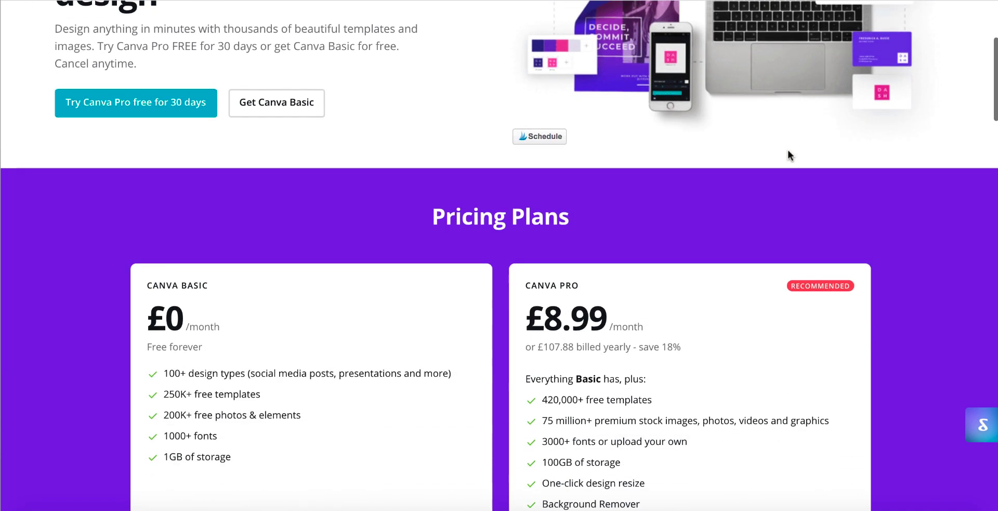
pyautogui.scroll(-1, 697, 228)
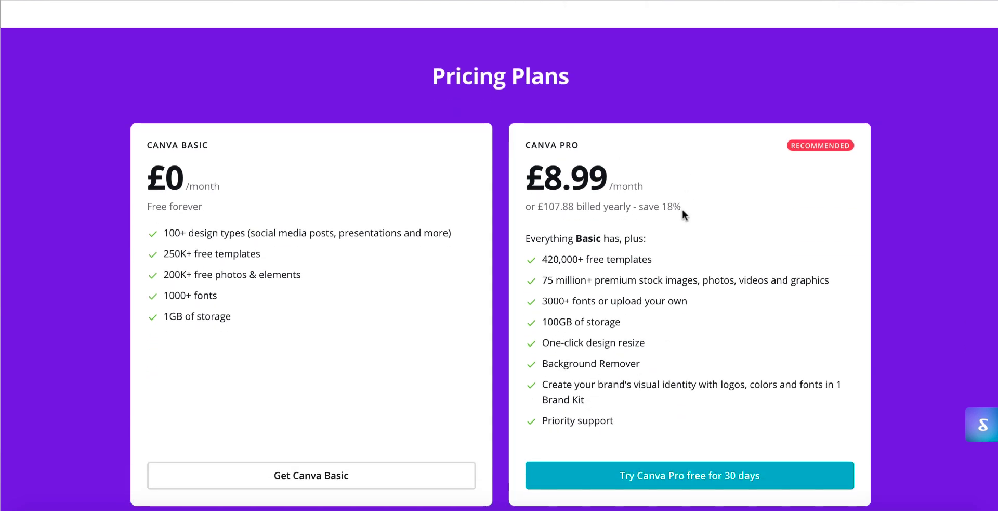
pyautogui.scroll(1, 682, 212)
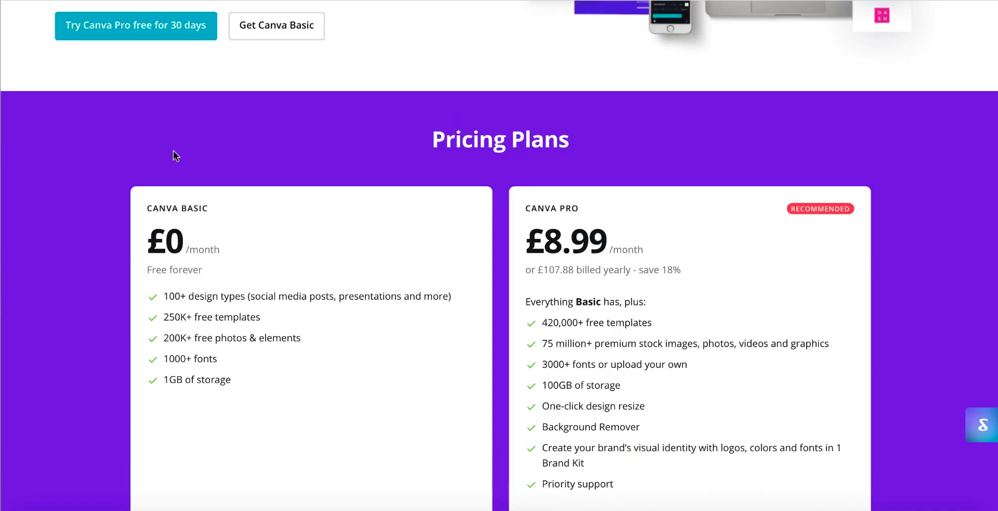
pyautogui.scroll(5, 174, 211)
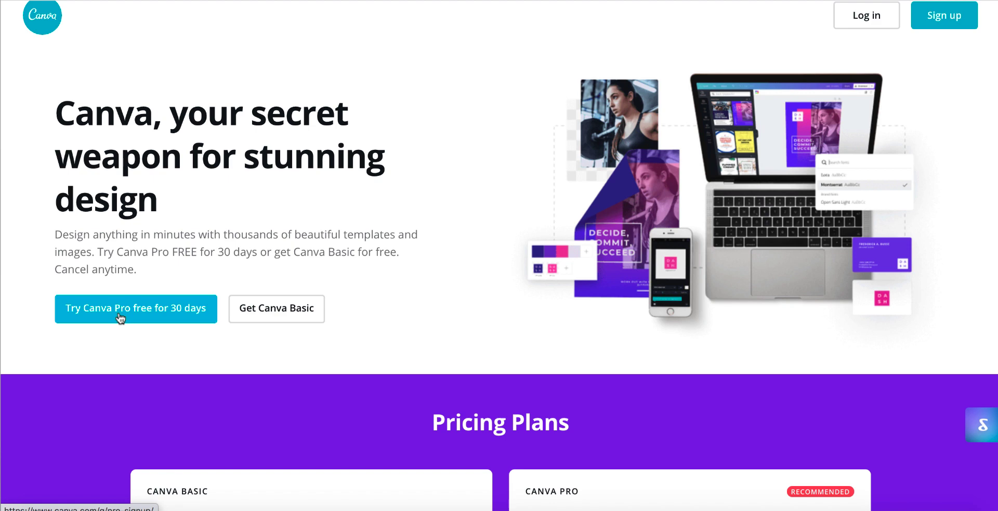
pyautogui.scroll(-10, 120, 317)
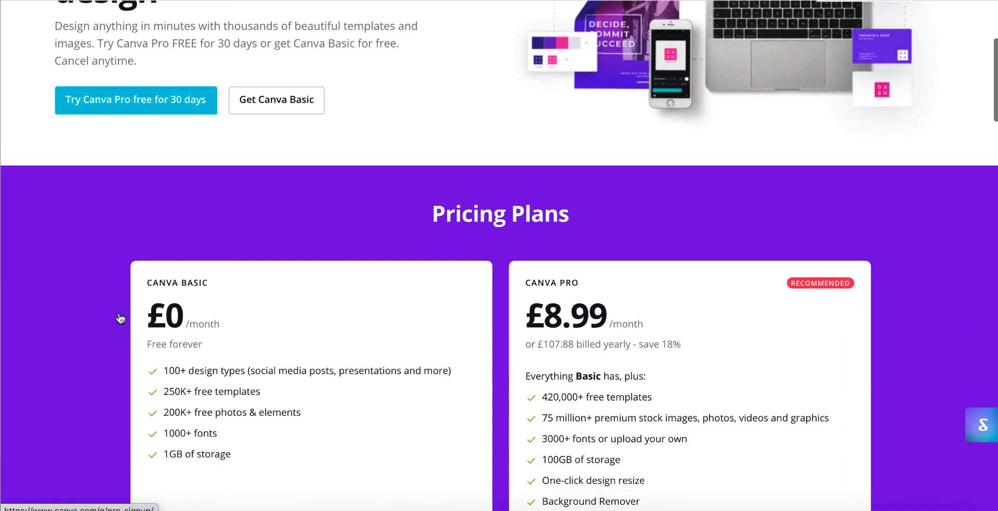
pyautogui.scroll(5, 118, 312)
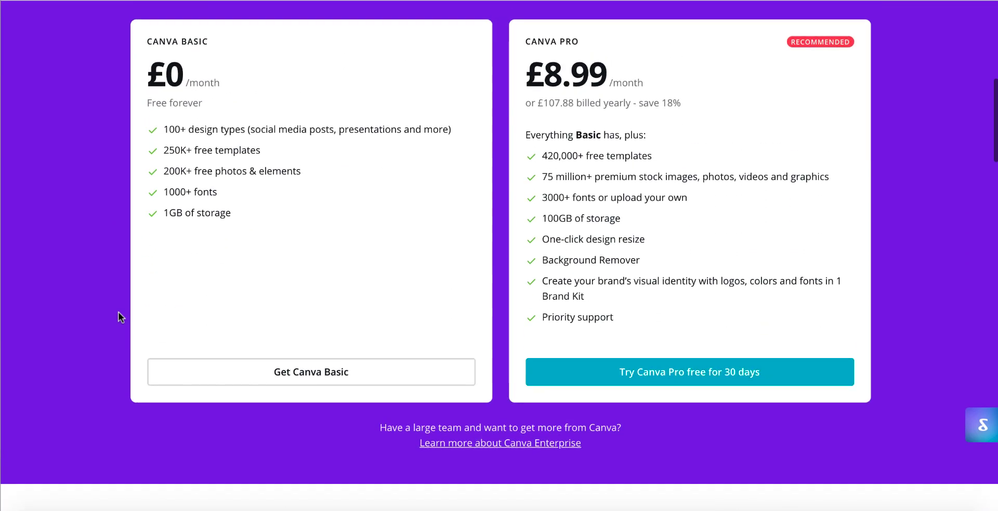
pyautogui.scroll(5, 118, 312)
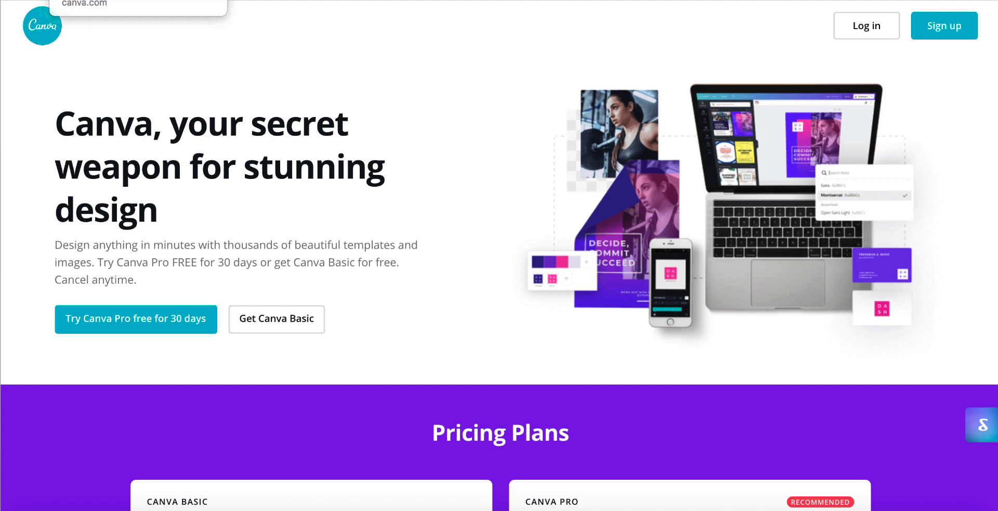
# Switch to the signed-in Canva home page and browse the recommended design types
pyautogui.click(86, 0)
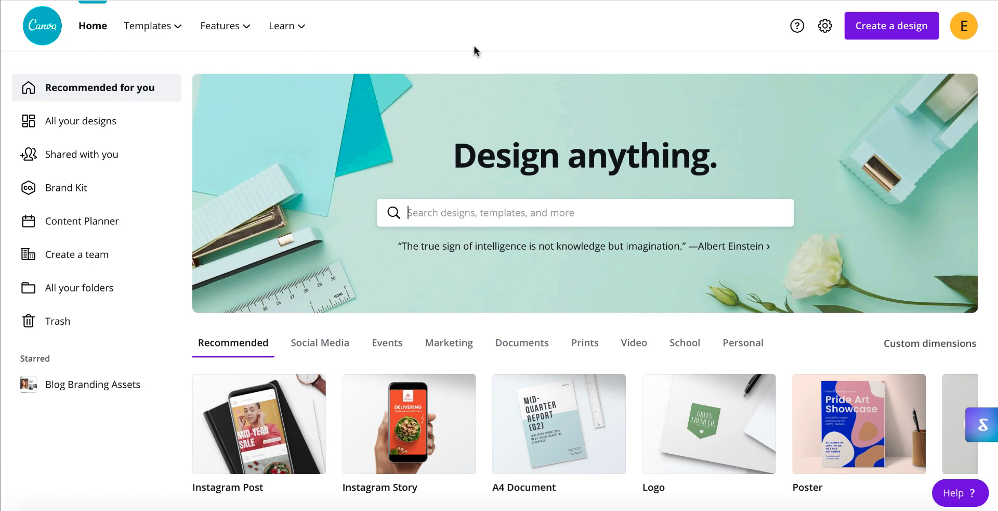
pyautogui.scroll(-2, 464, 134)
pyautogui.scroll(-3, 465, 135)
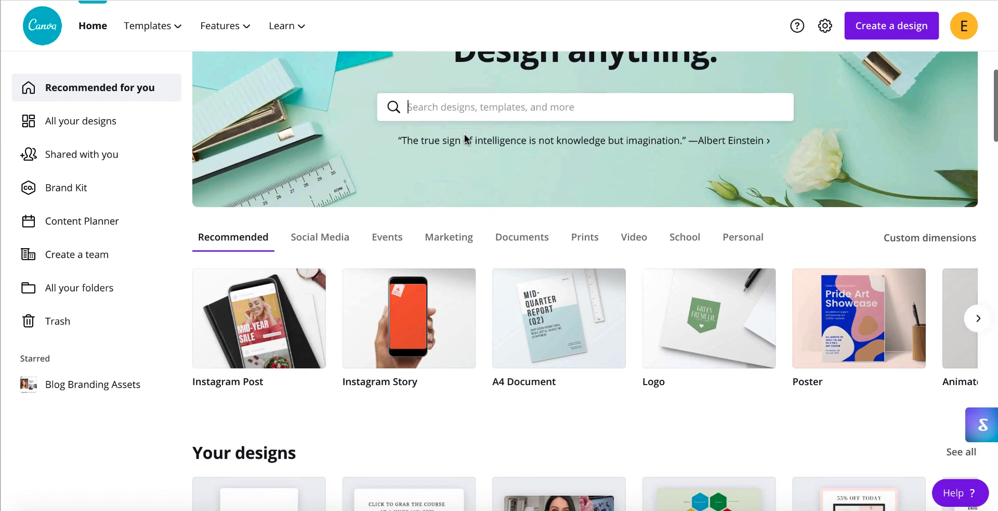
pyautogui.scroll(1, 464, 137)
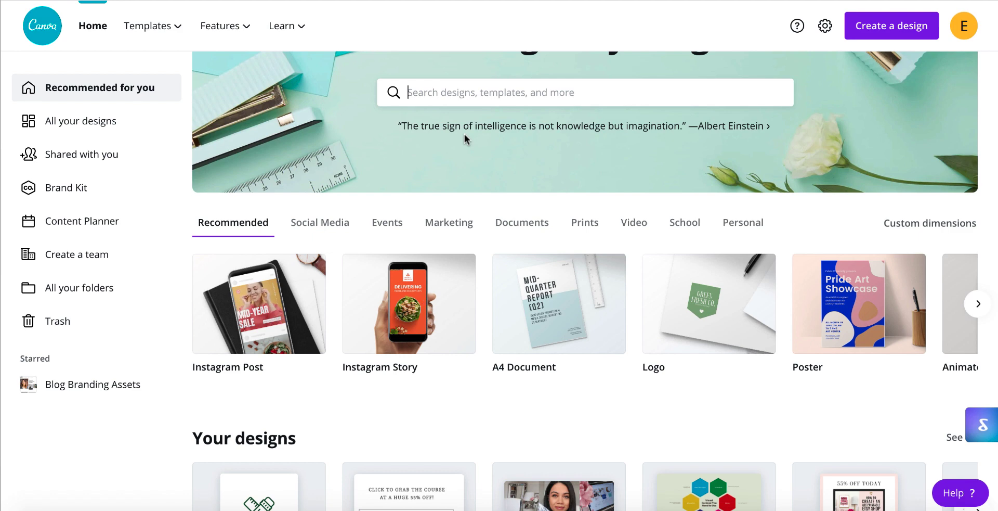
pyautogui.scroll(3, 464, 133)
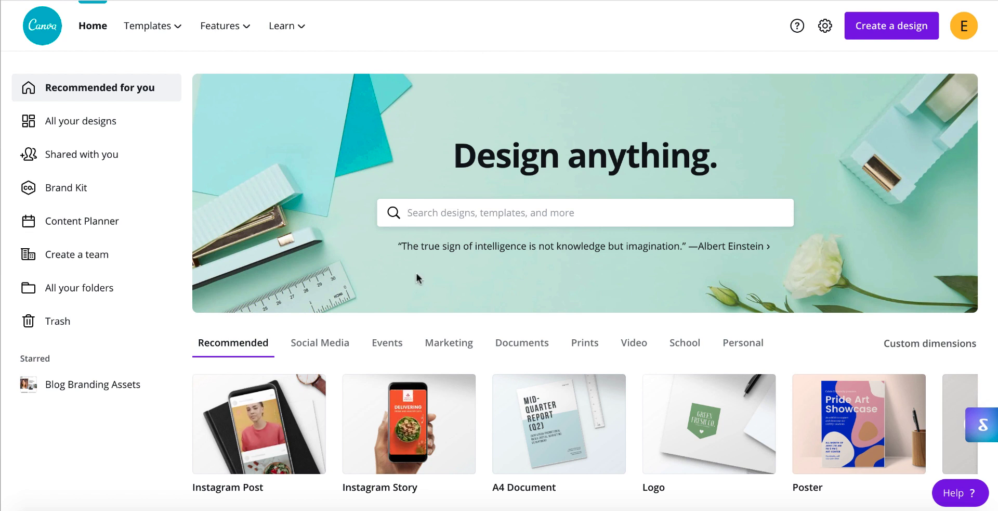
pyautogui.scroll(-2, 415, 275)
pyautogui.scroll(-2, 414, 276)
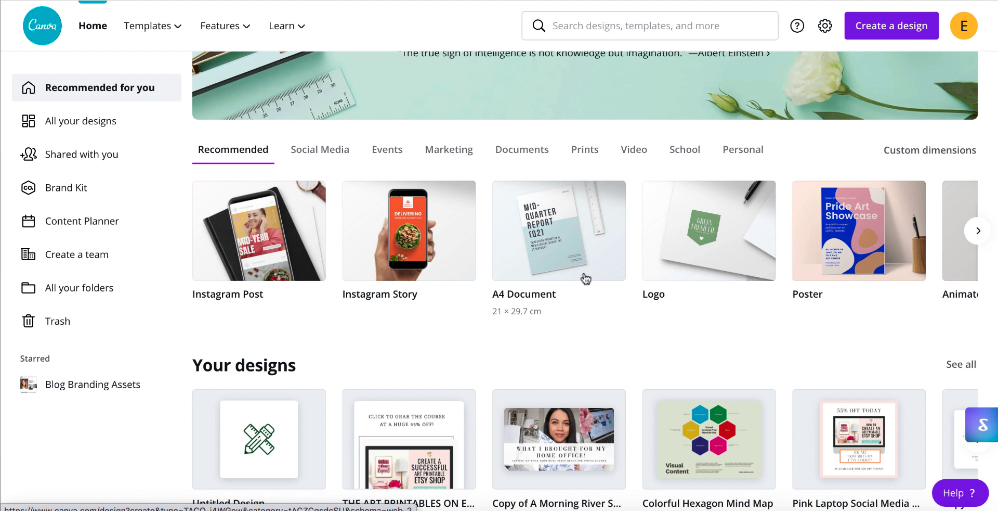
pyautogui.scroll(-1, 789, 350)
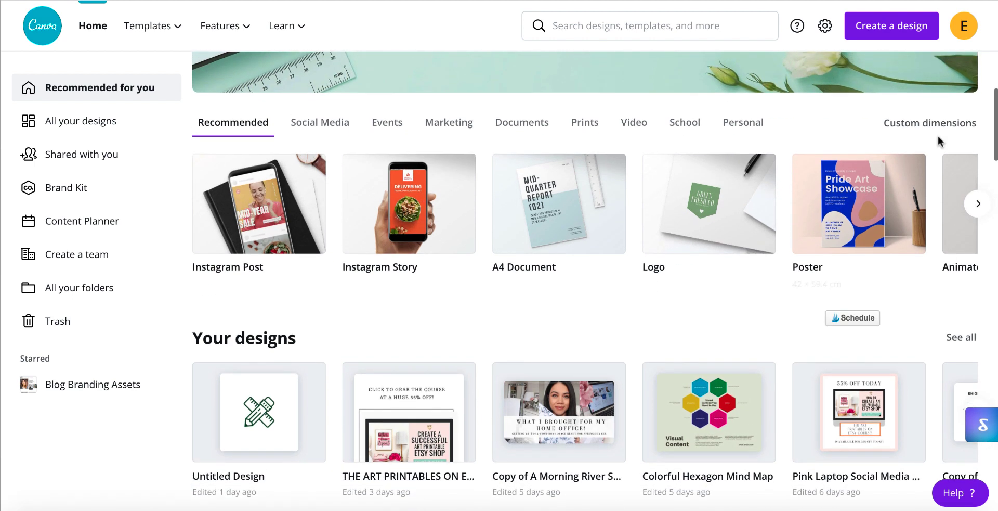
pyautogui.click(973, 202)
pyautogui.click(973, 203)
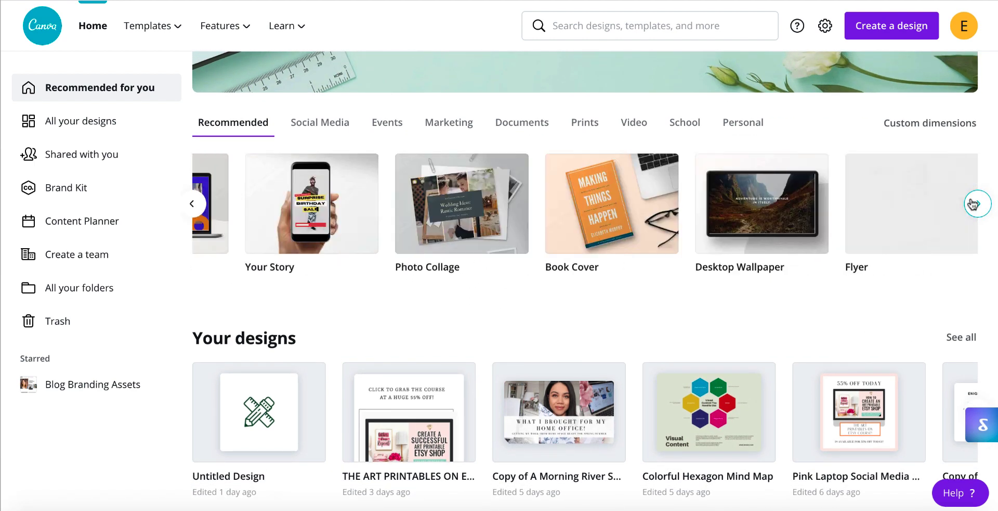
pyautogui.click(973, 204)
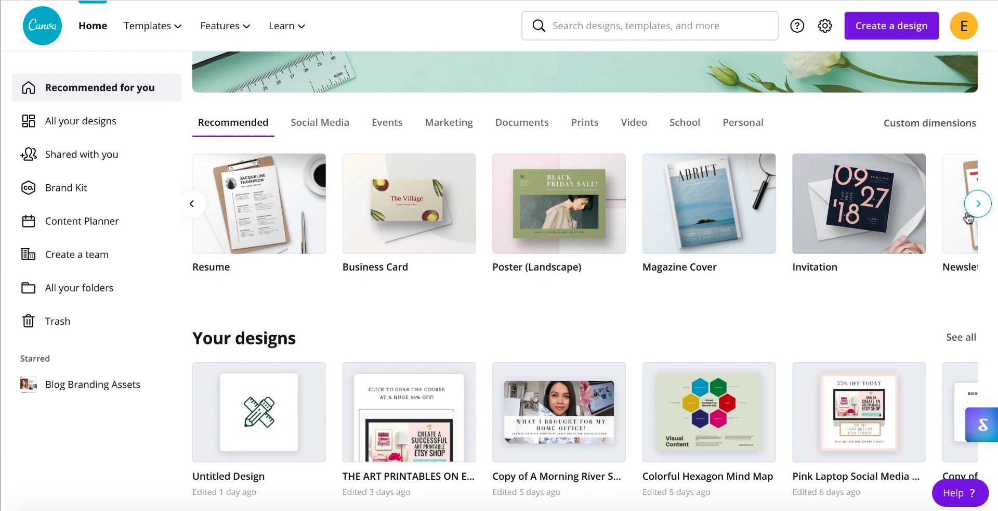
# Examine the suggested templates by category, from Instagram Posts and Facebook Posts through Posters and Presentations to Instagram Stories
pyautogui.scroll(-2, 942, 323)
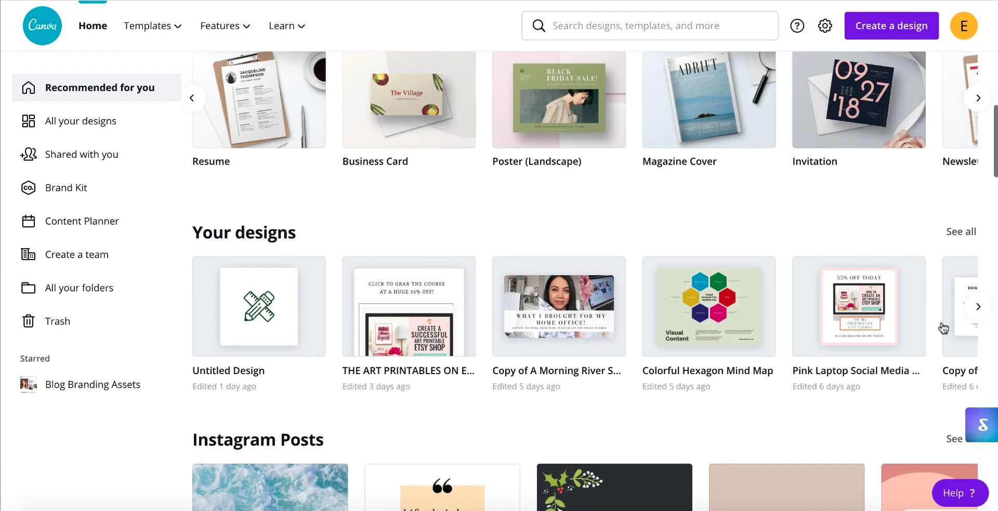
pyautogui.scroll(-6, 942, 328)
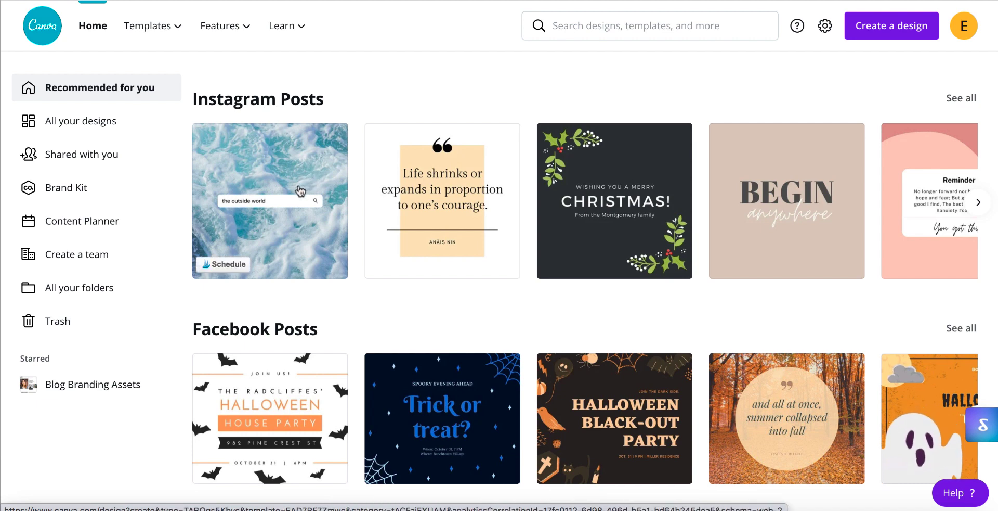
pyautogui.hscroll(5, 564, 198)
pyautogui.hscroll(7, 564, 194)
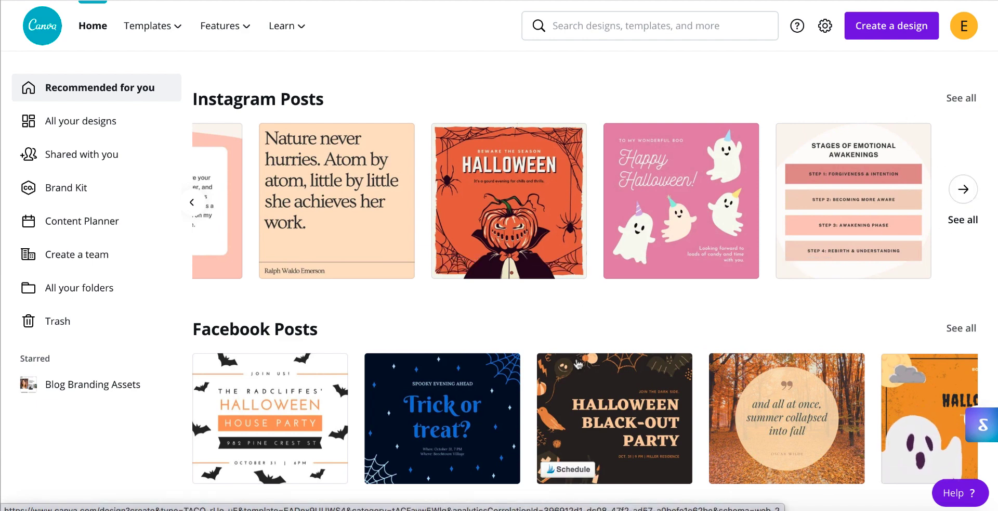
pyautogui.scroll(-1, 578, 363)
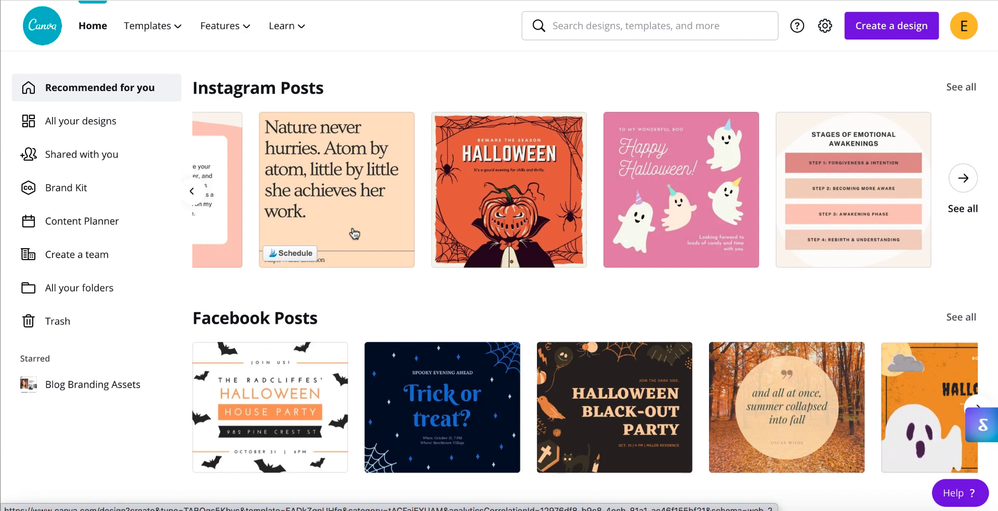
pyautogui.scroll(-12, 353, 233)
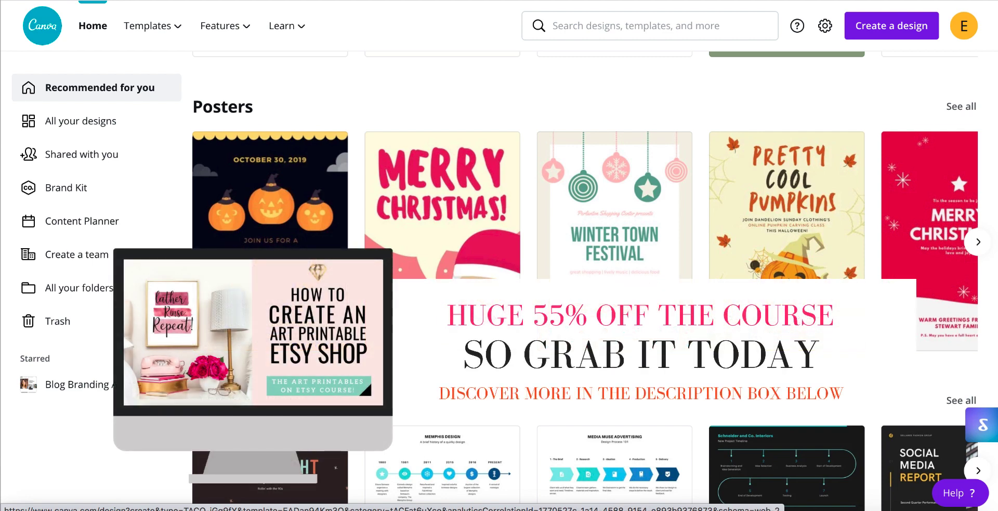
pyautogui.scroll(-2, 595, 281)
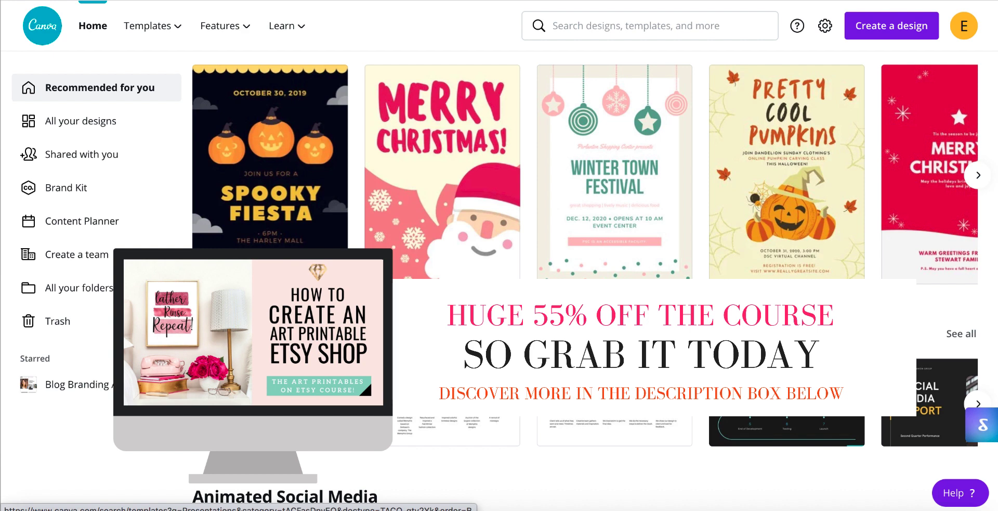
pyautogui.scroll(-5, 281, 375)
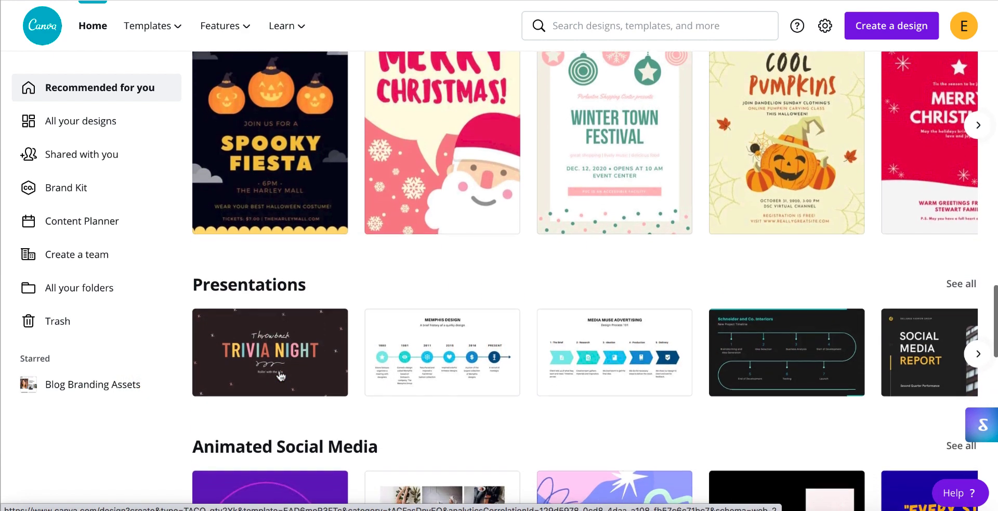
pyautogui.scroll(-2, 280, 375)
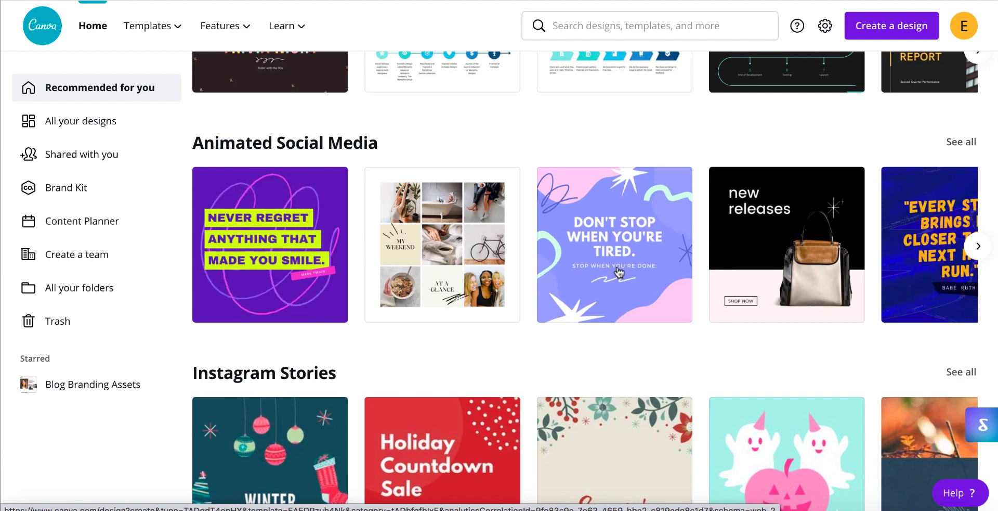
pyautogui.scroll(-1, 615, 357)
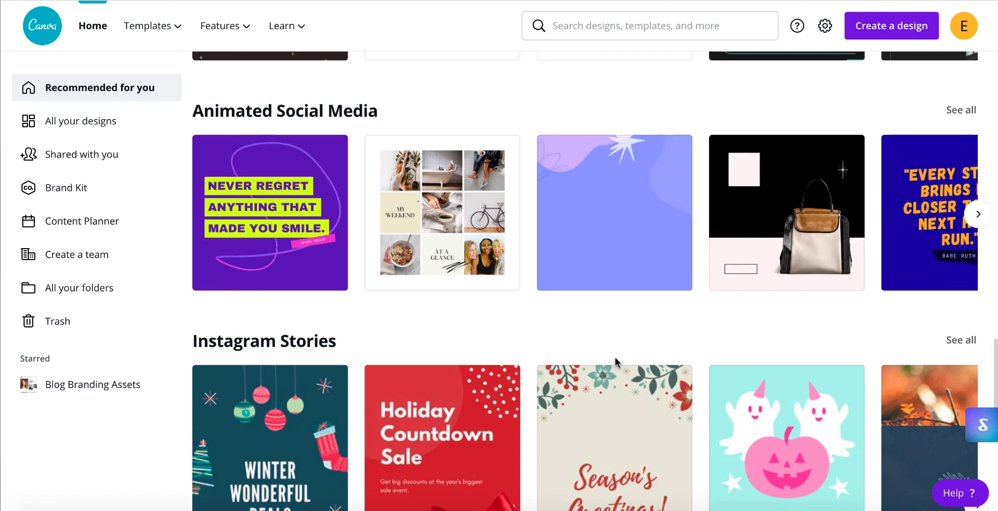
pyautogui.scroll(-3, 616, 357)
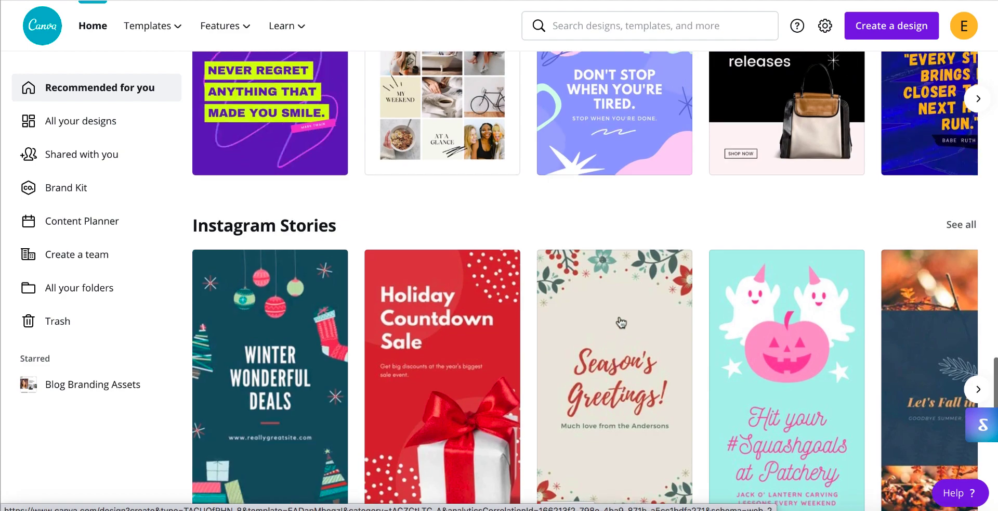
pyautogui.scroll(15, 621, 323)
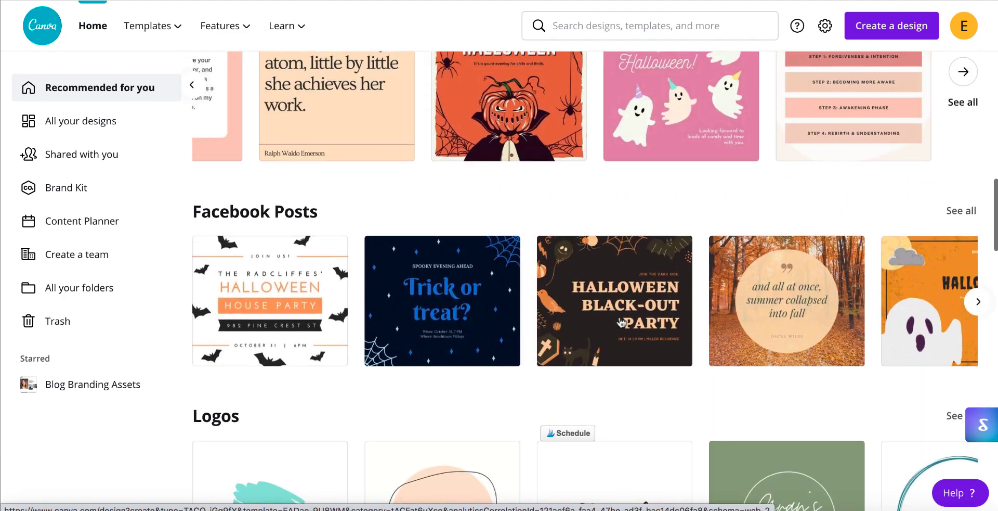
pyautogui.scroll(8, 621, 322)
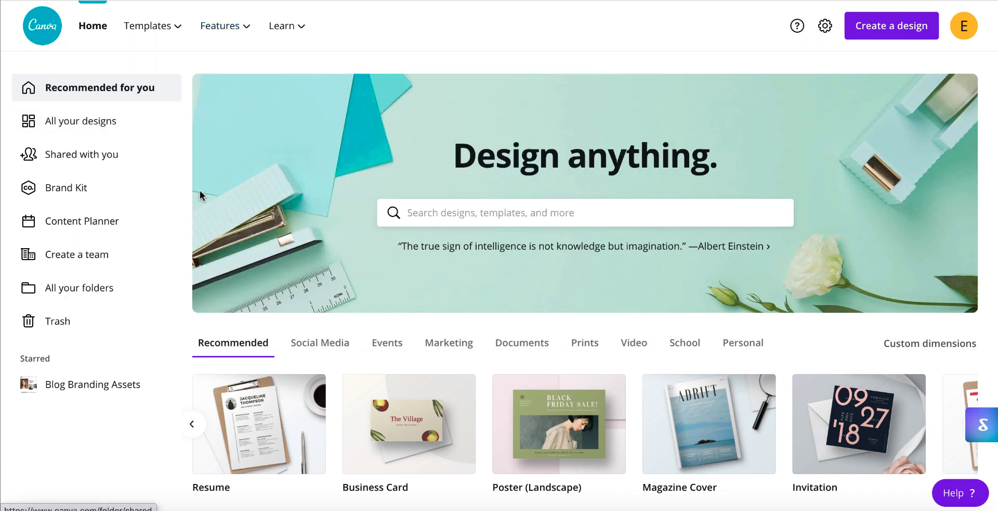
# Review the recent projects under Your designs on the home page
pyautogui.scroll(-5, 238, 287)
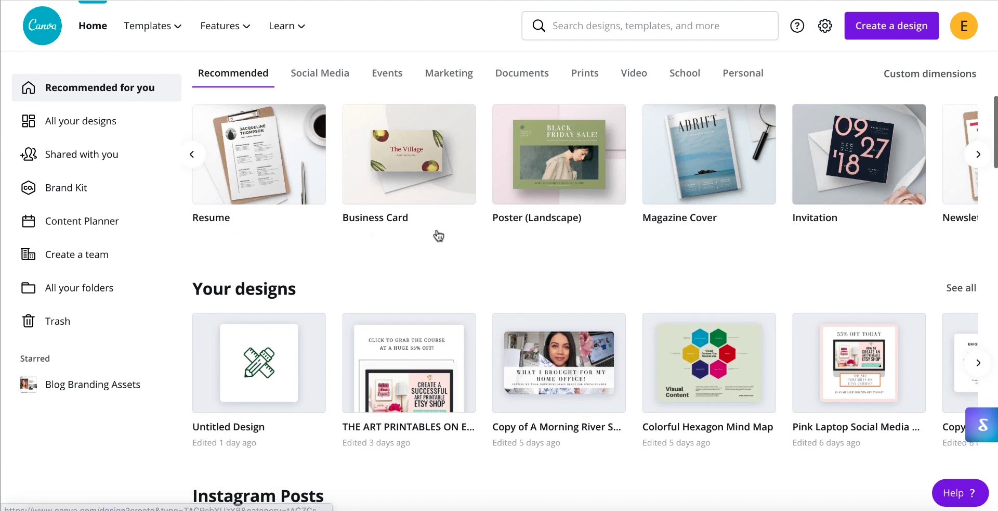
pyautogui.scroll(-2, 438, 236)
pyautogui.scroll(3, 372, 239)
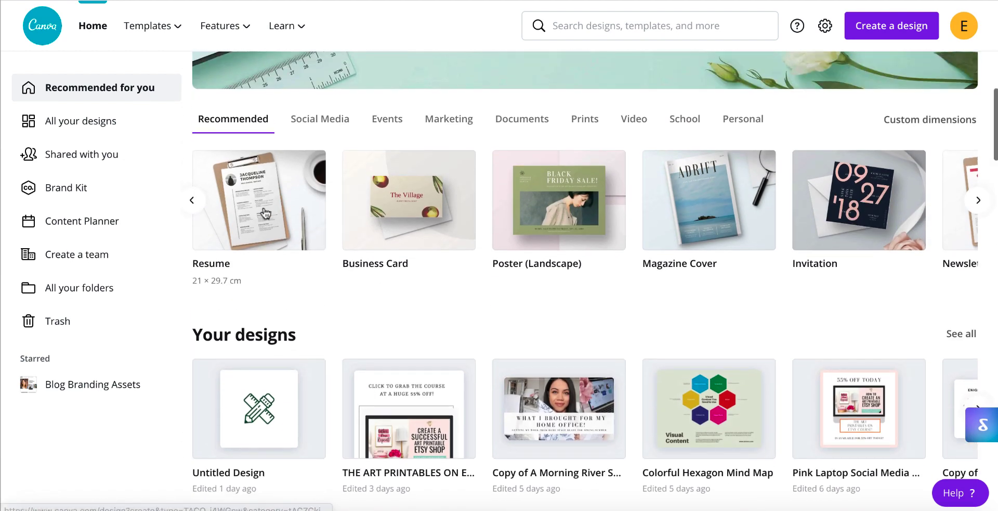
pyautogui.scroll(-5, 499, 271)
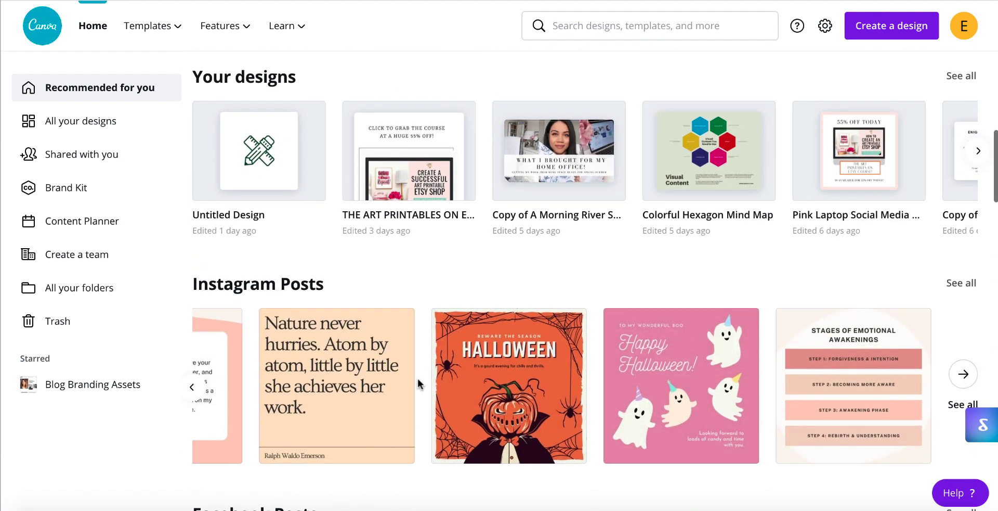
pyautogui.scroll(3, 416, 383)
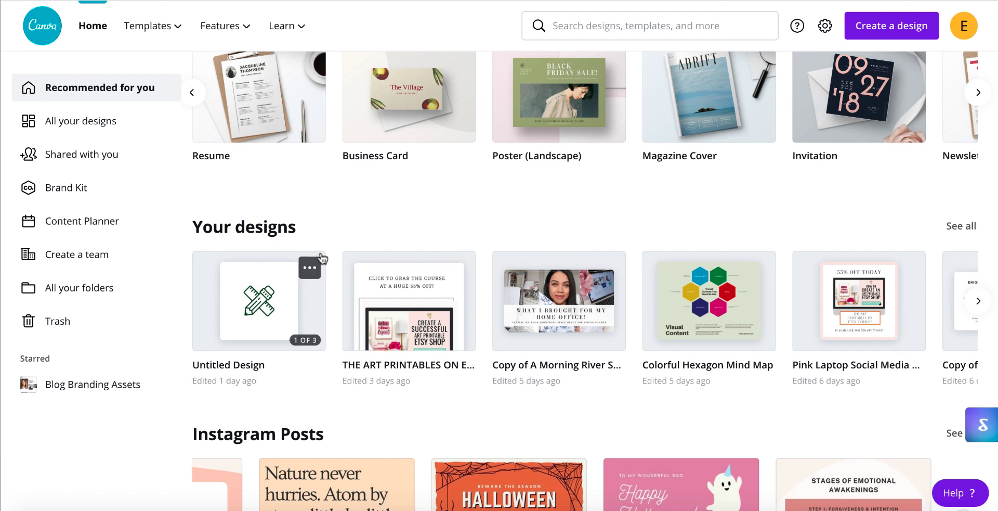
pyautogui.scroll(6, 322, 258)
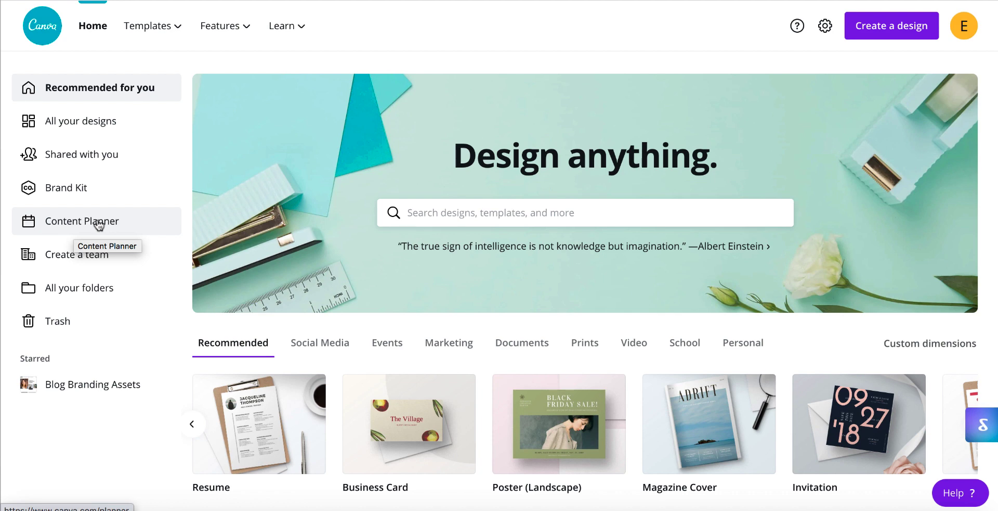
# Open the Brand Kit and review its brand logos, primary color palette, brand fonts and uploaded fonts
pyautogui.click(77, 197)
pyautogui.scroll(-1, 324, 308)
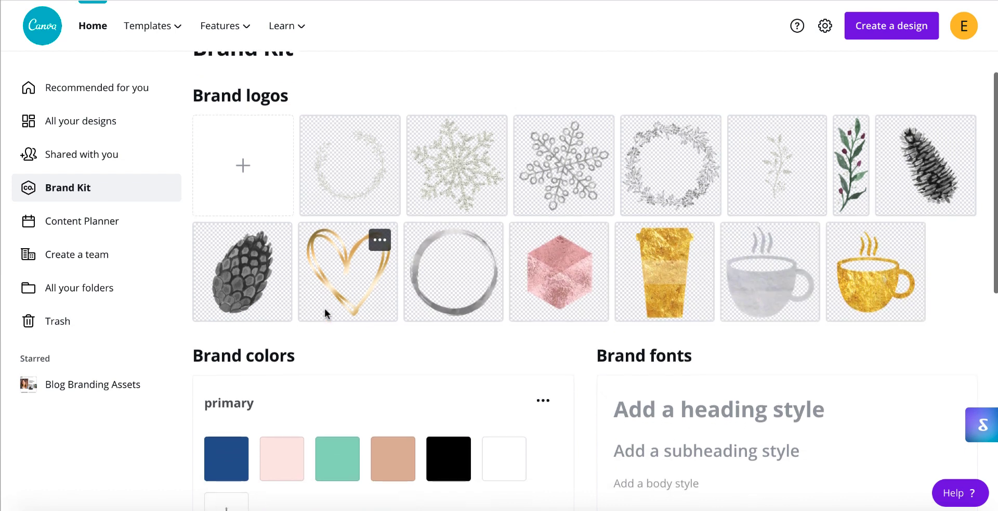
pyautogui.scroll(-3, 324, 308)
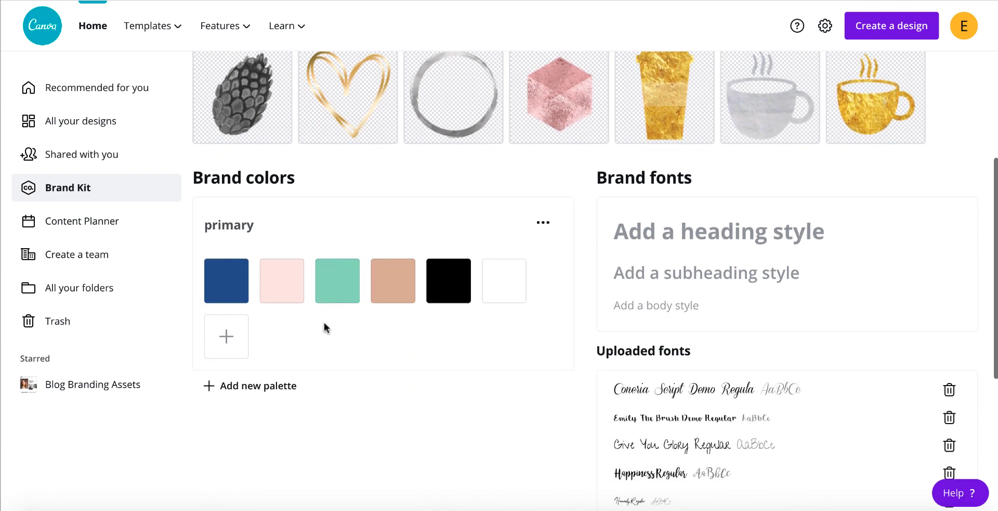
pyautogui.scroll(-3, 323, 327)
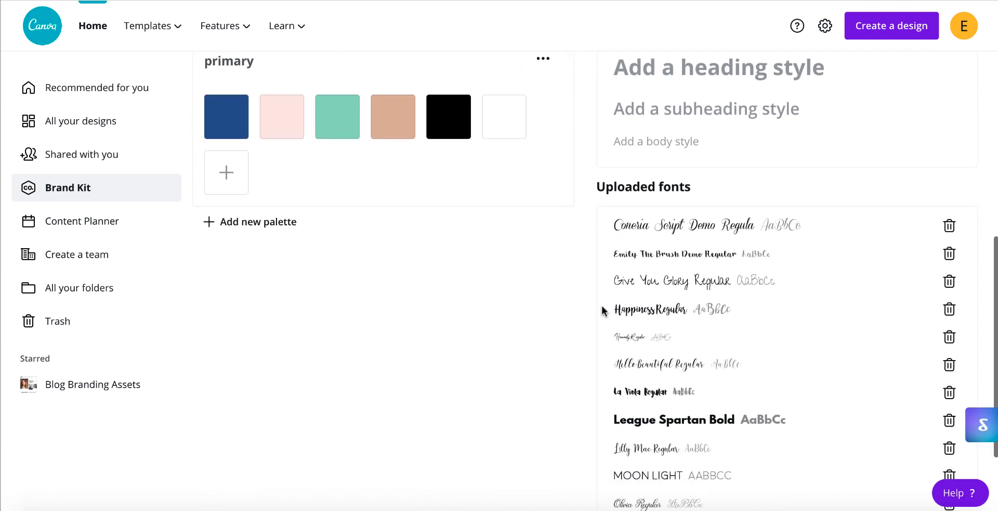
# Examine the Brand Kit's list of uploaded fonts alongside the brand colors and brand font styles
pyautogui.scroll(2, 517, 315)
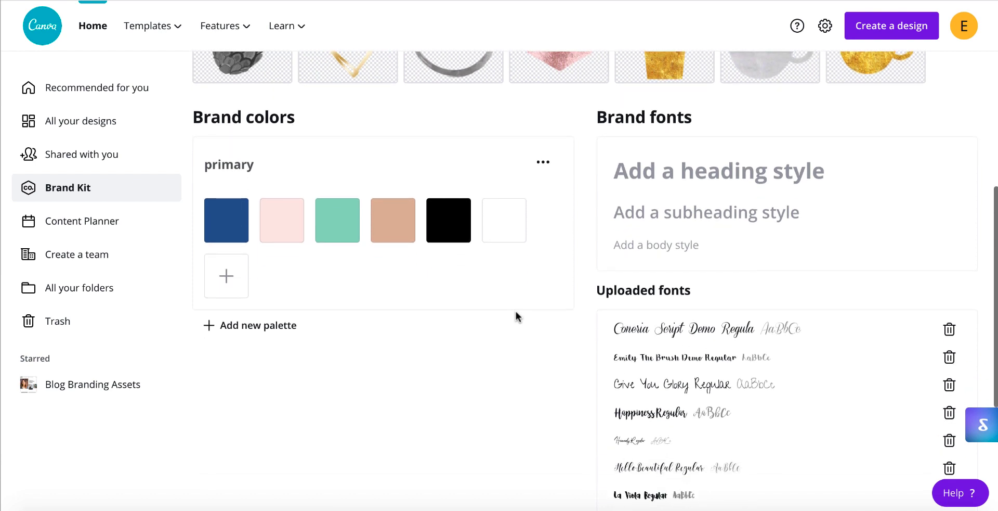
pyautogui.scroll(-1, 516, 313)
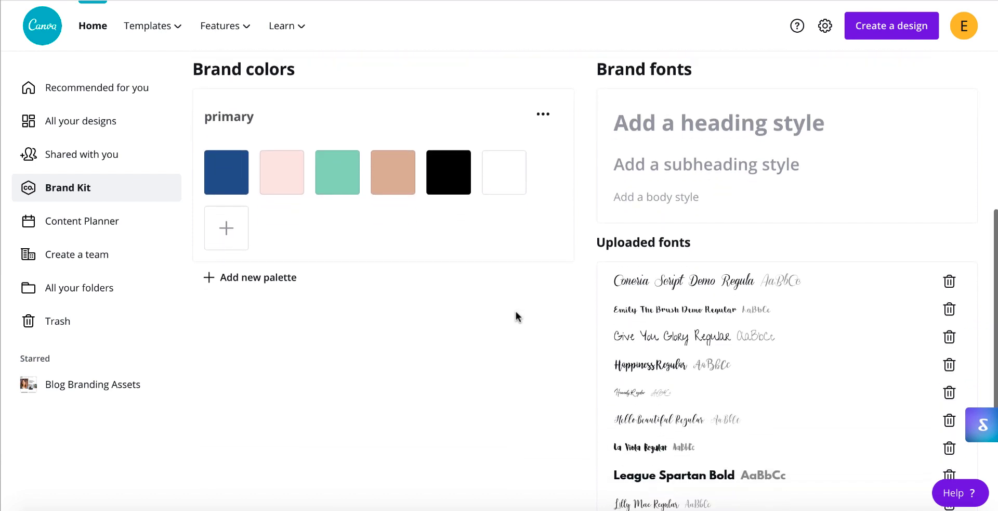
pyautogui.scroll(-2, 517, 315)
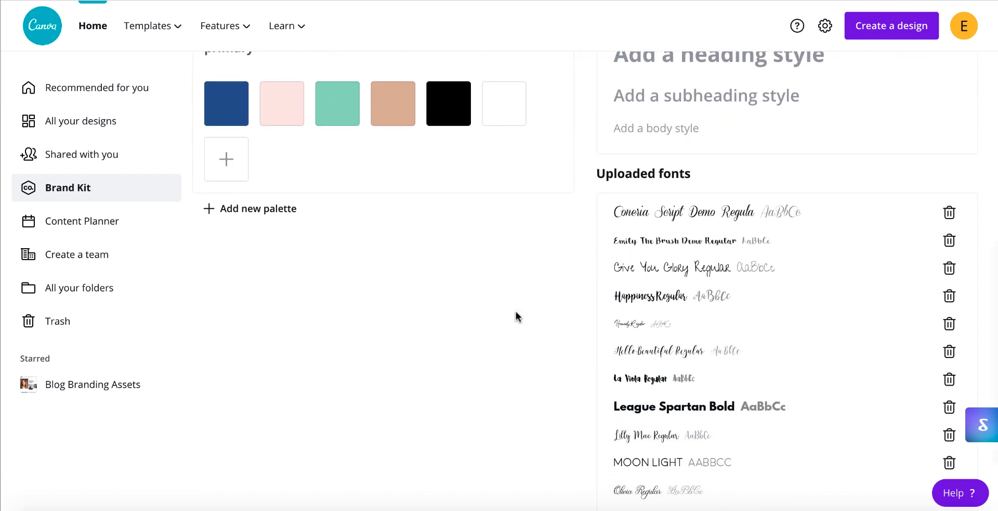
pyautogui.scroll(-2, 516, 312)
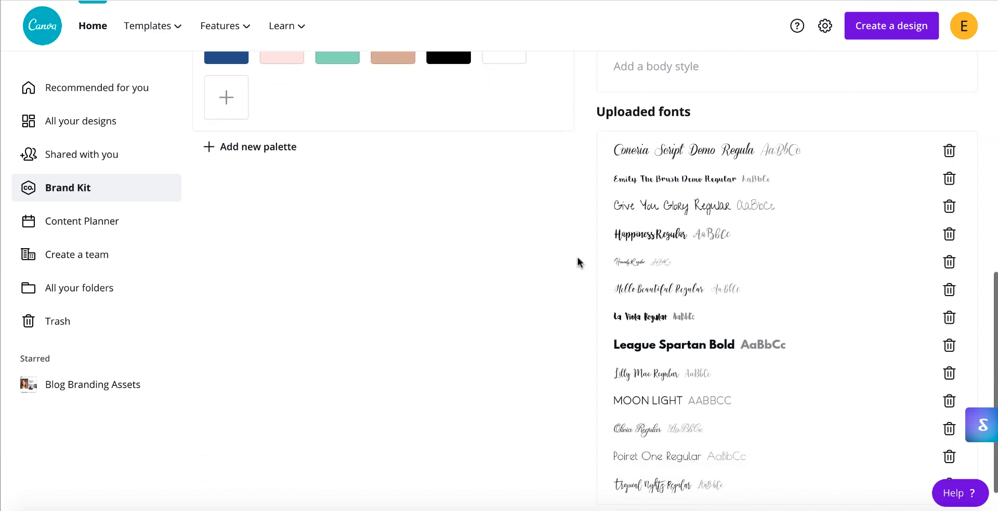
pyautogui.scroll(8, 507, 312)
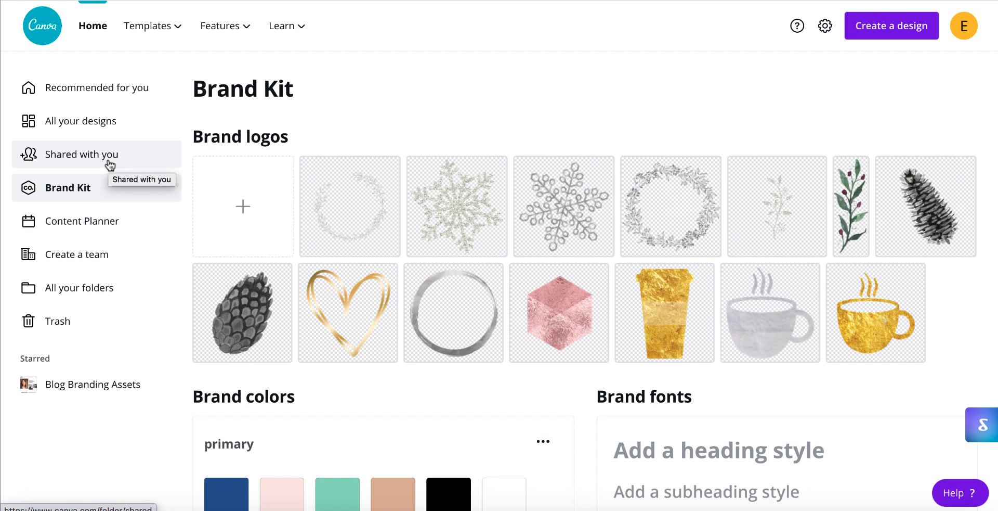
# Open the full collection of saved designs and browse the multi-page ones, such as the quote prints and the APRIL 2019 YOUTUBE VIDEOS COVERS
pyautogui.click(118, 124)
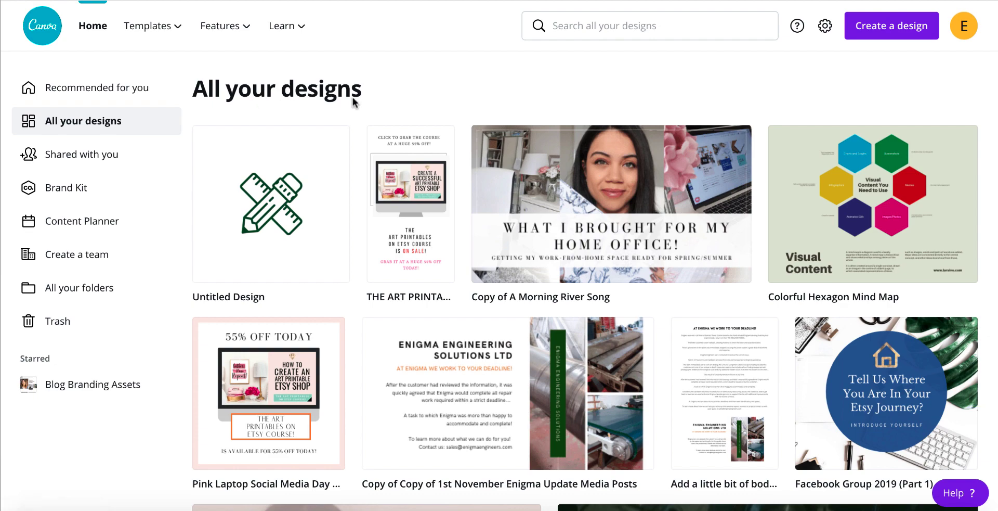
pyautogui.scroll(-4, 384, 219)
pyautogui.scroll(-3, 383, 219)
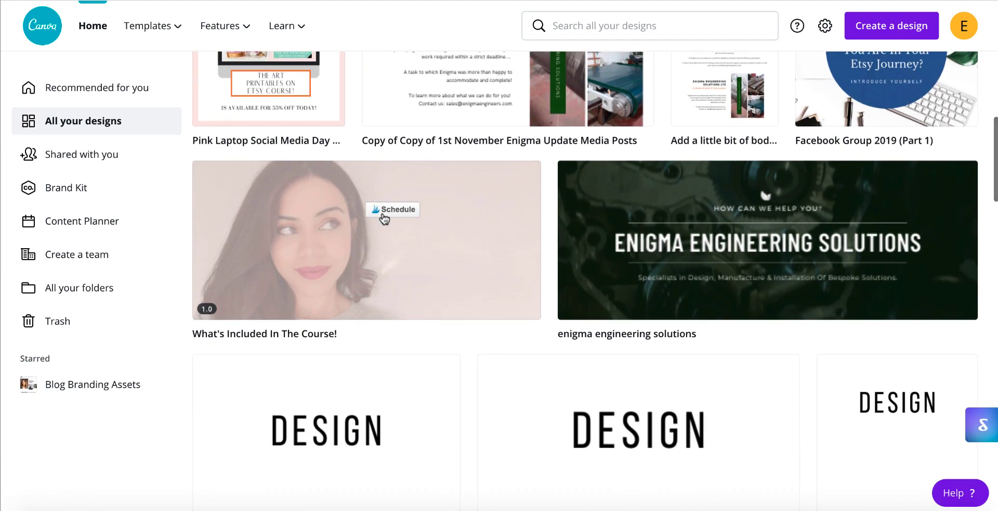
pyautogui.scroll(-8, 361, 317)
pyautogui.scroll(-10, 362, 316)
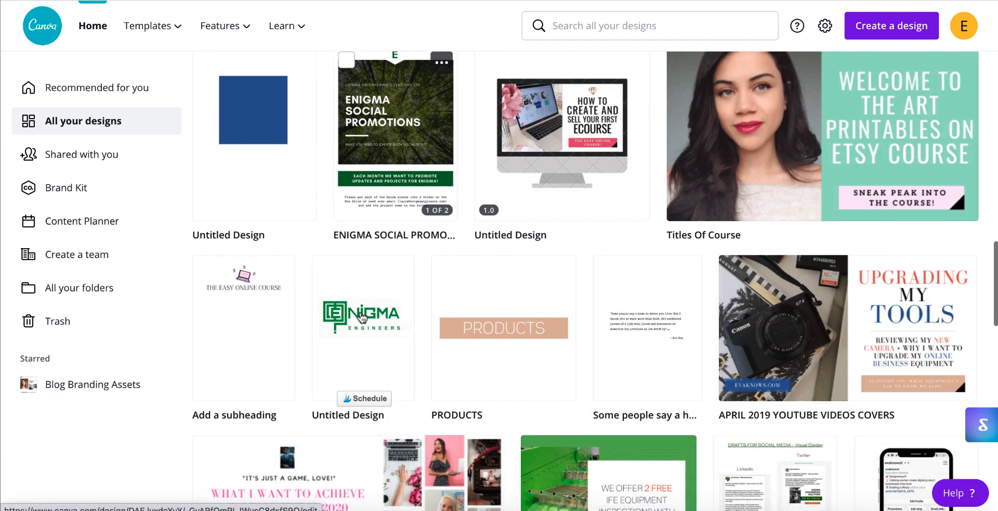
pyautogui.scroll(-12, 362, 317)
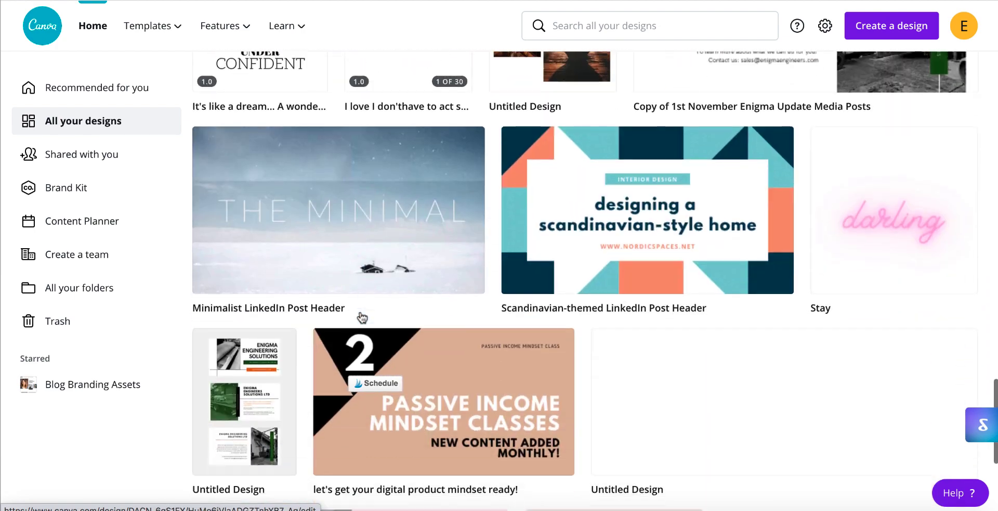
pyautogui.scroll(7, 362, 318)
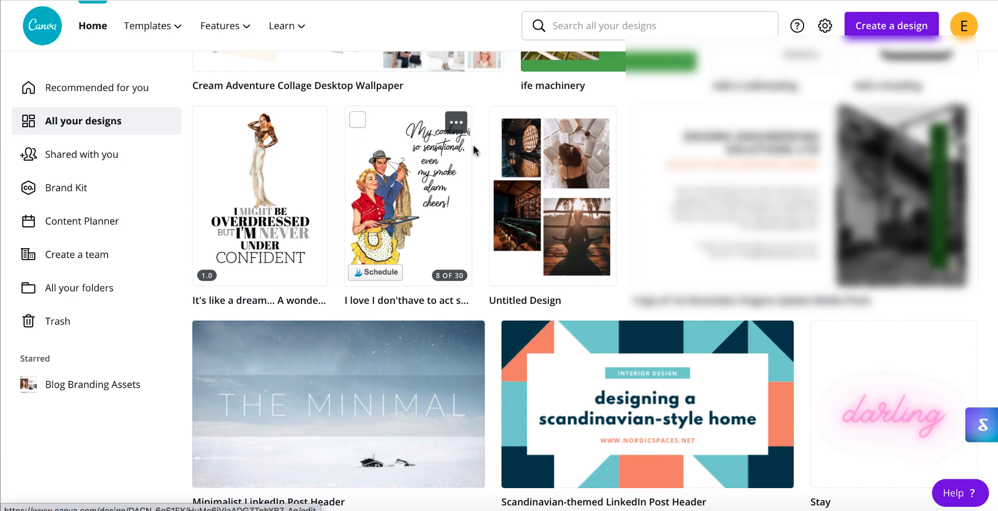
pyautogui.scroll(4, 488, 104)
pyautogui.scroll(3, 488, 106)
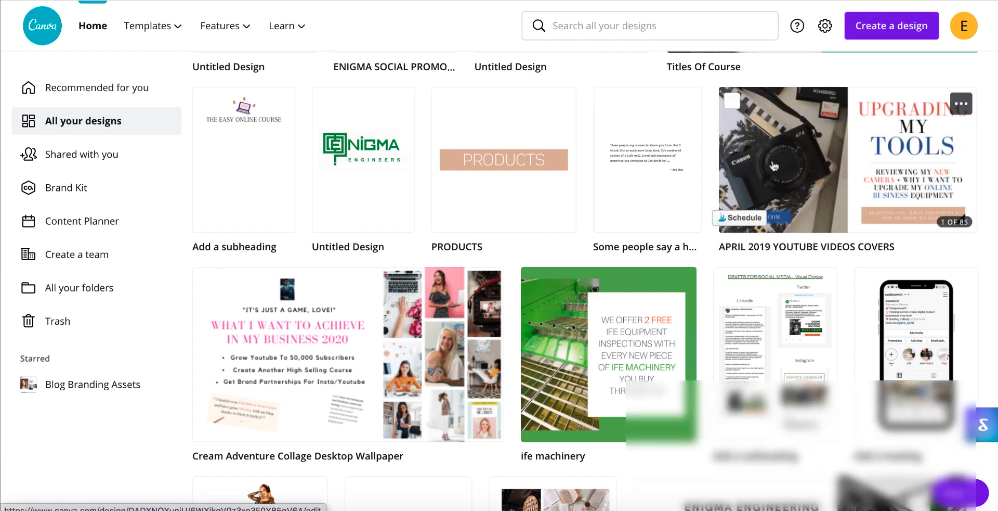
# Look through the older saved designs, including the course titles, the ULTIMATE ETSY WORKBOOK, Instagram Templates and art prints
pyautogui.scroll(-7, 753, 244)
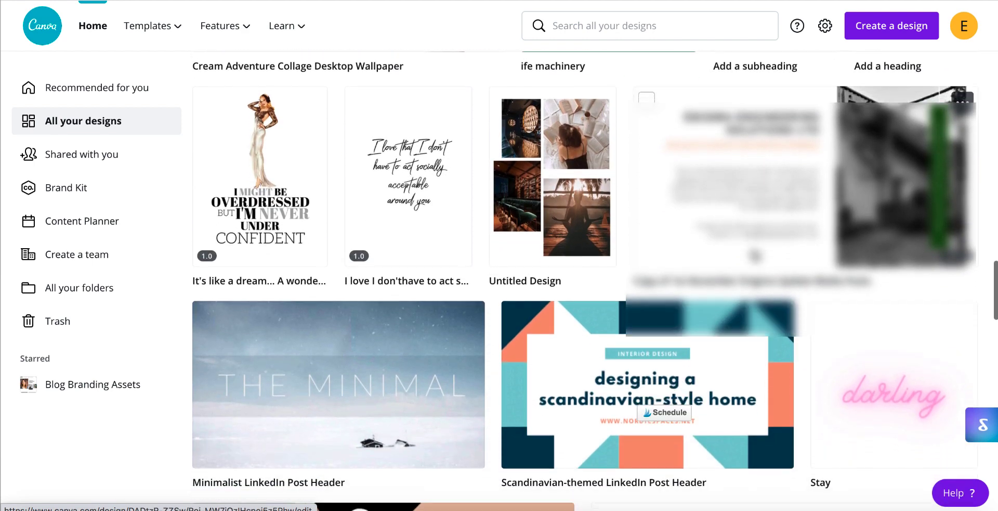
pyautogui.scroll(-9, 754, 254)
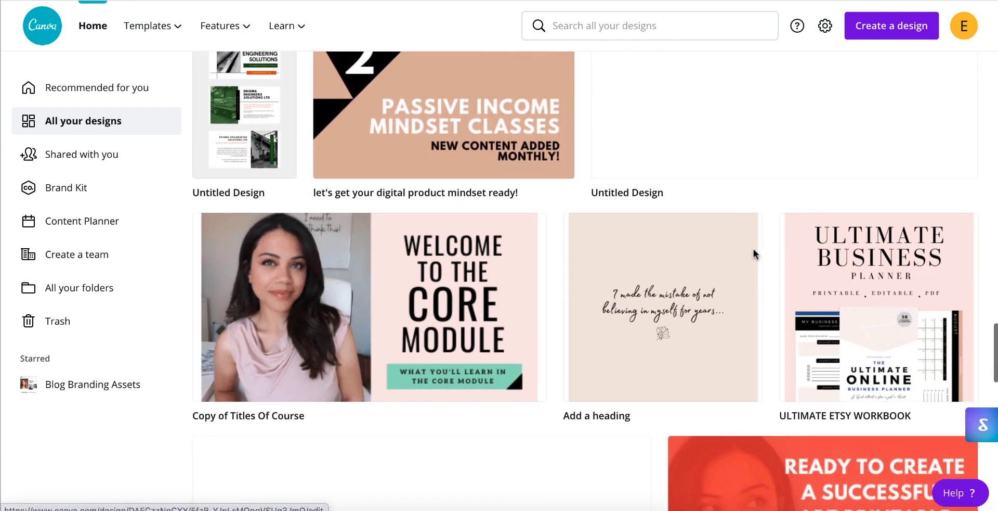
pyautogui.scroll(-1, 754, 249)
pyautogui.scroll(-1, 554, 352)
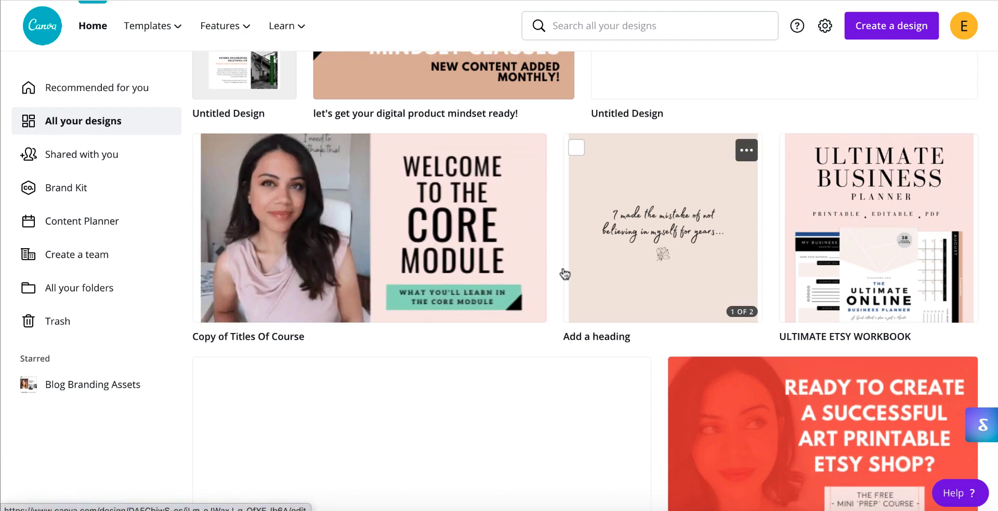
pyautogui.scroll(-1, 554, 306)
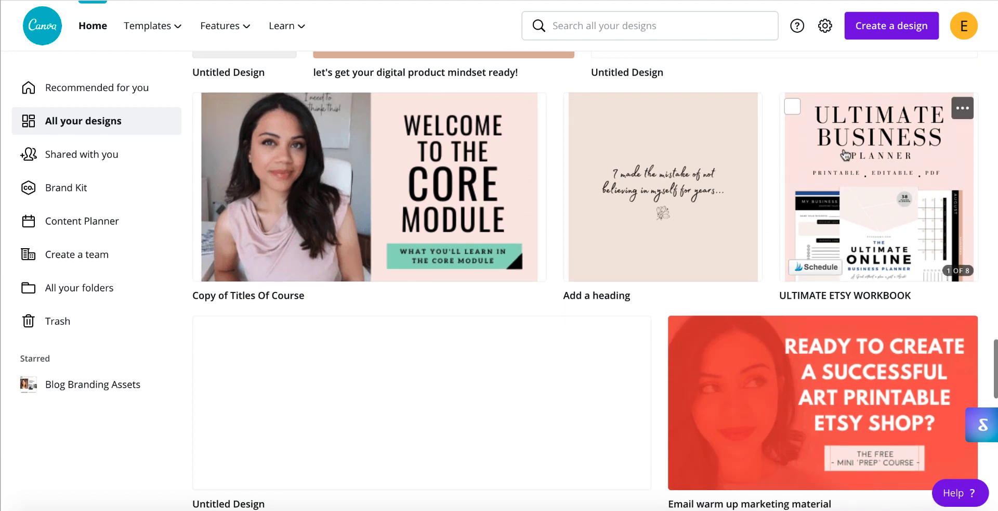
pyautogui.scroll(-4, 637, 320)
pyautogui.scroll(-8, 638, 320)
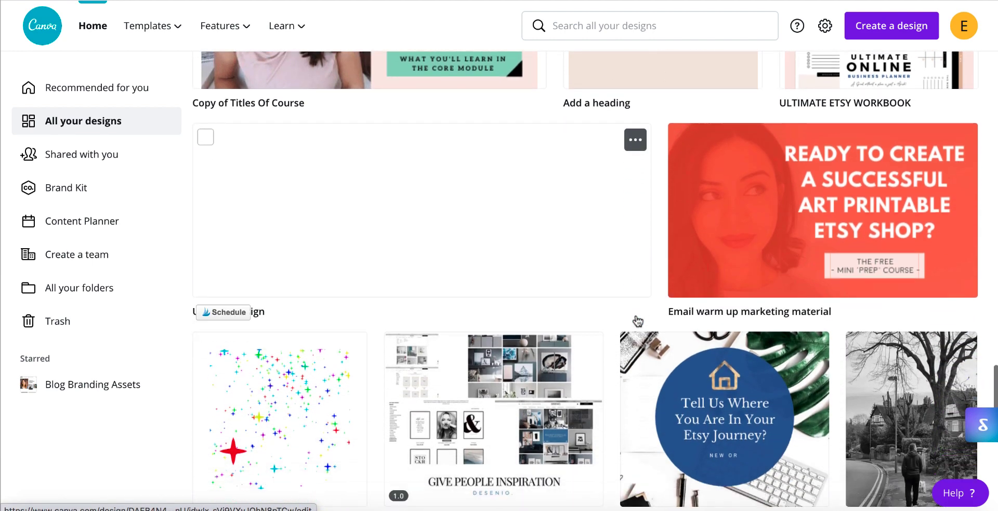
pyautogui.scroll(-8, 638, 321)
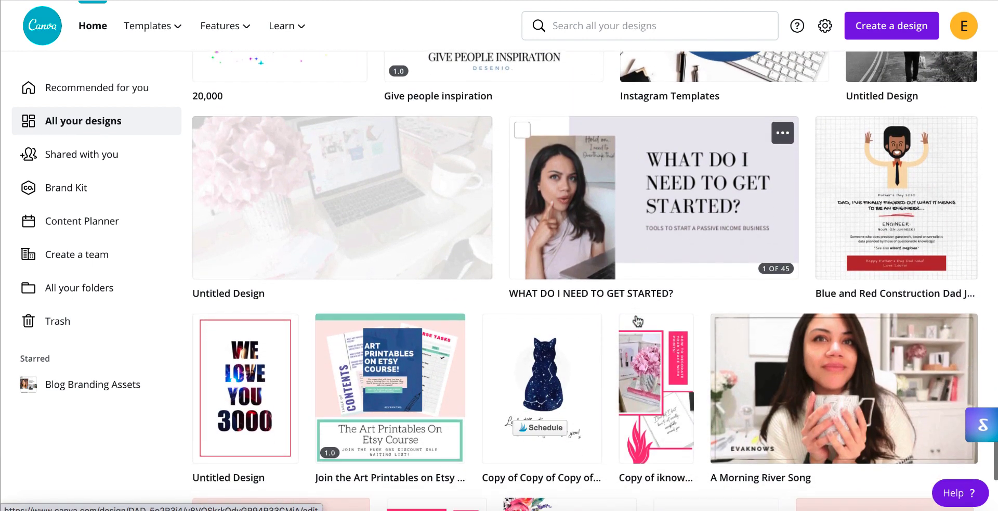
pyautogui.scroll(-6, 635, 314)
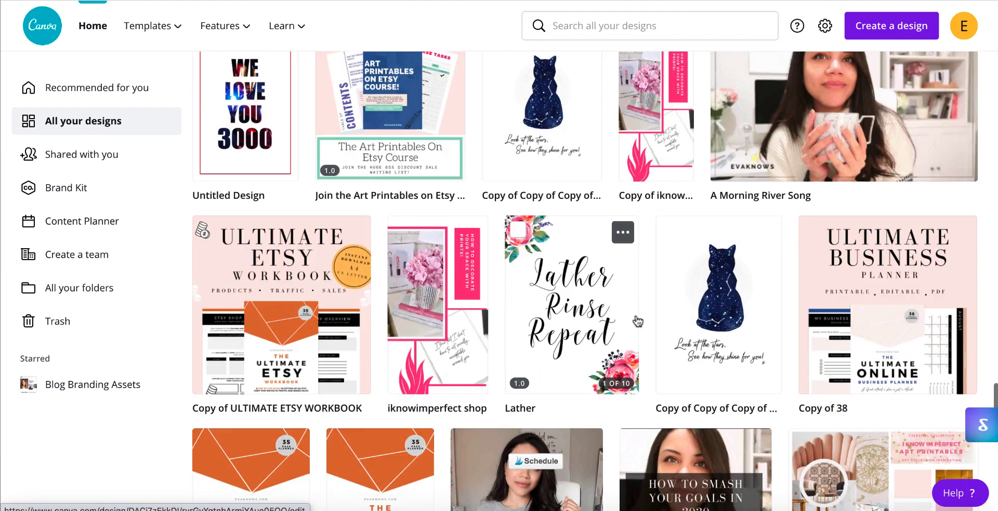
pyautogui.scroll(-2, 638, 321)
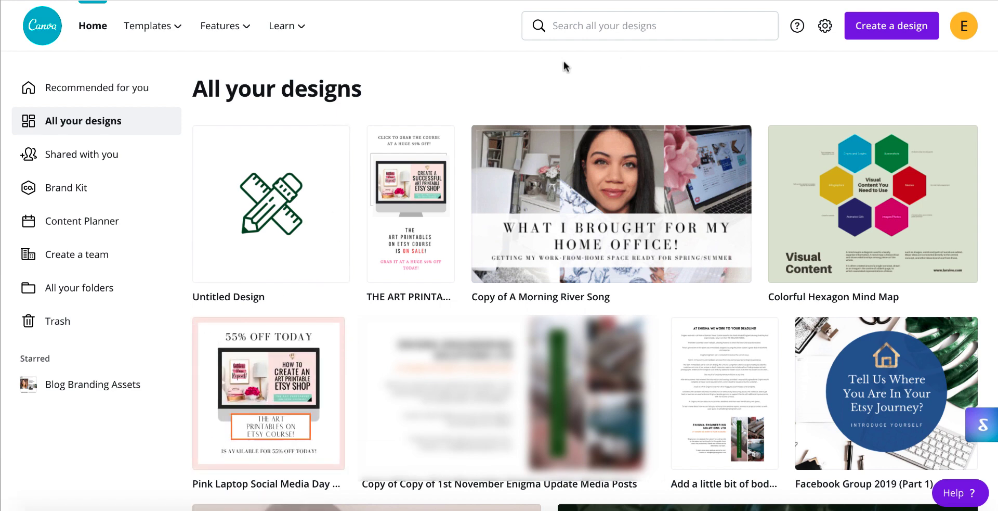
# Review the suggested types for creating a new design and the custom dimensions option with its width, height and unit, without creating one
pyautogui.click(877, 26)
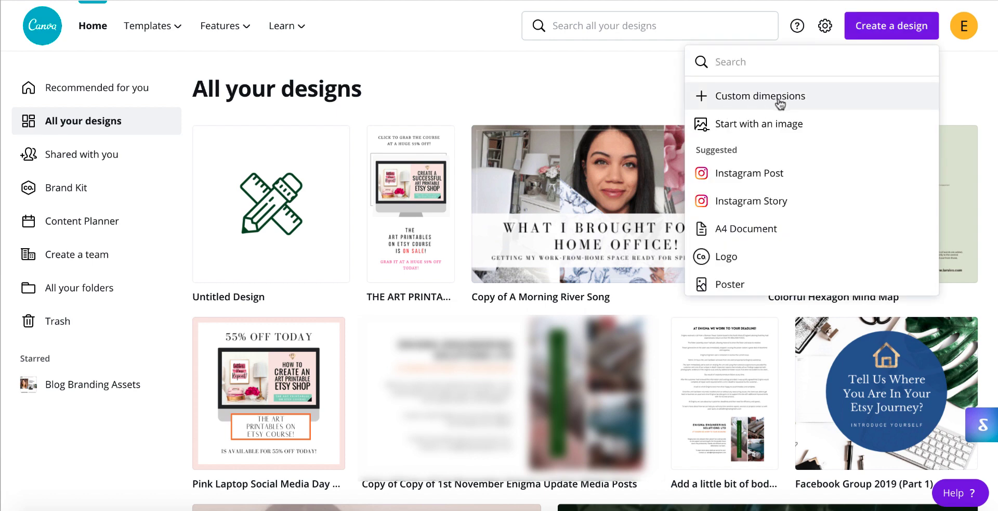
pyautogui.scroll(-1, 749, 196)
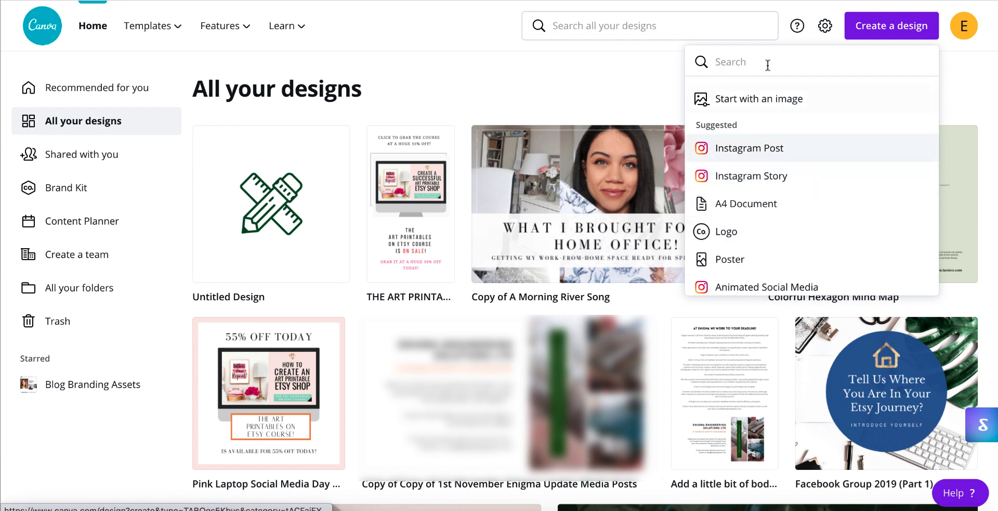
pyautogui.scroll(1, 761, 124)
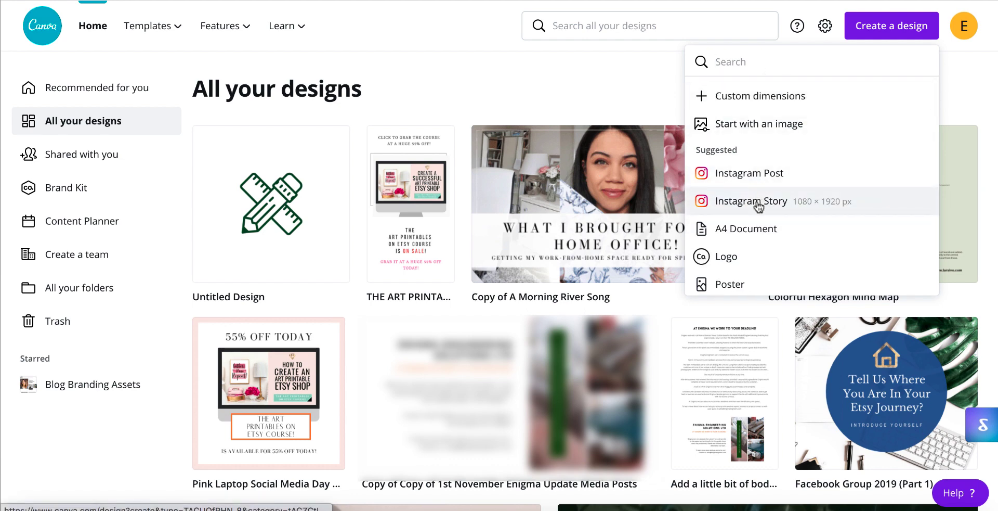
pyautogui.scroll(-1, 759, 205)
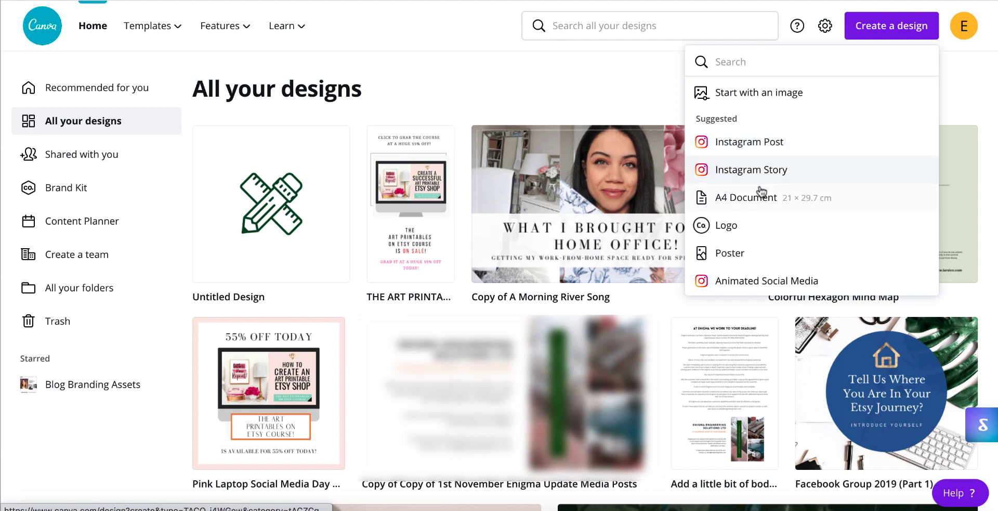
pyautogui.scroll(-1, 744, 231)
pyautogui.scroll(2, 744, 230)
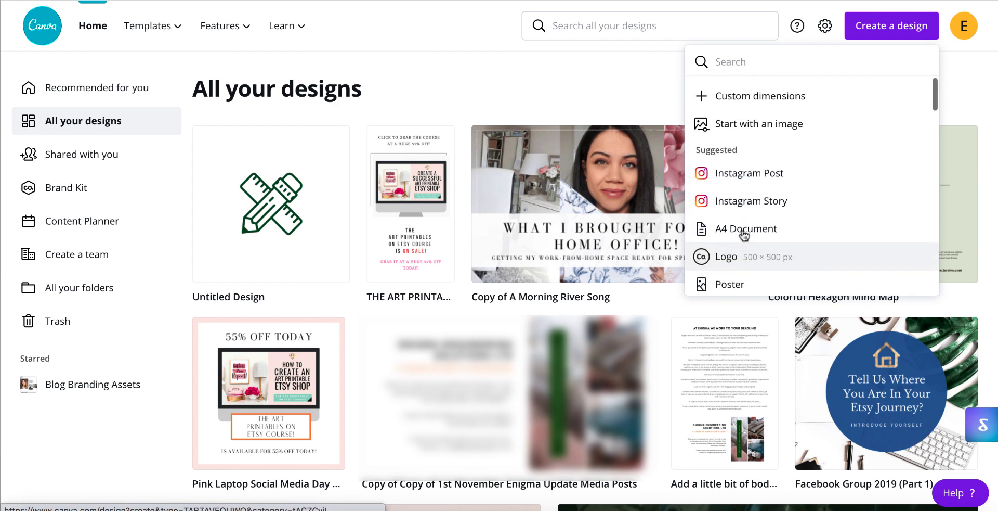
pyautogui.click(744, 100)
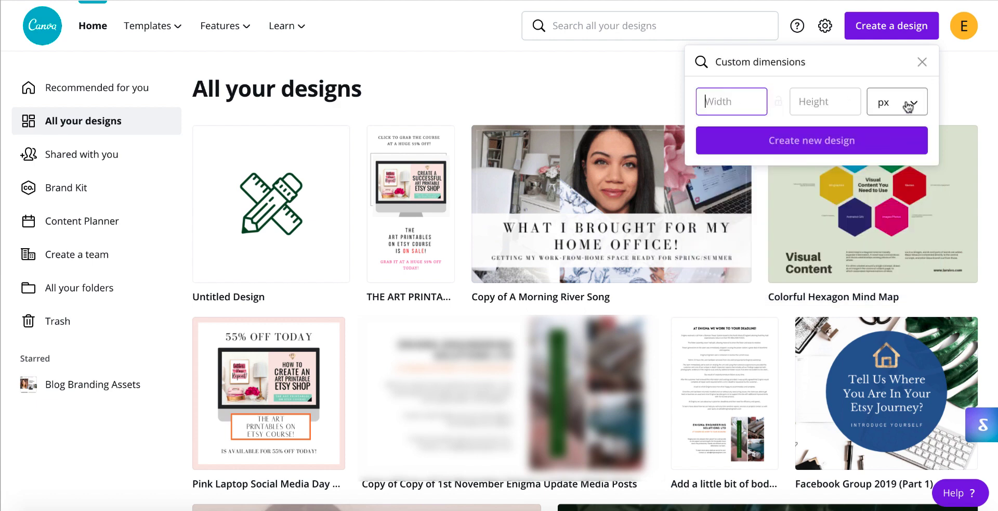
pyautogui.click(970, 73)
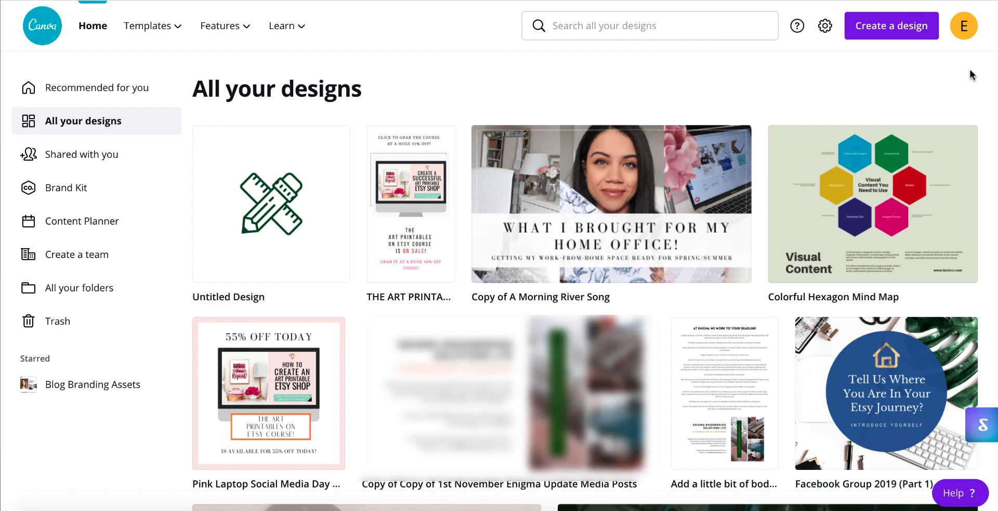
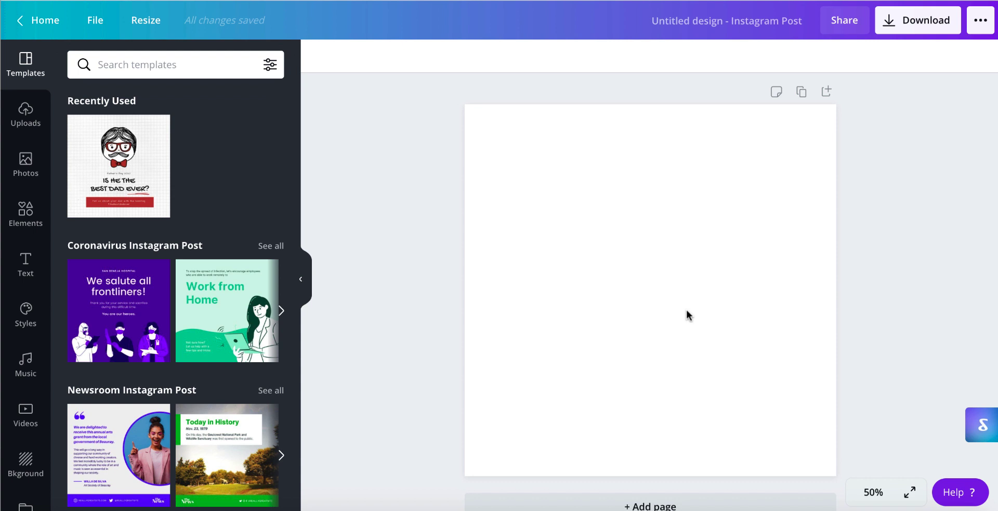
# Browse the template categories for the blank Instagram Post and show all Love Instagram Post templates
pyautogui.scroll(-1, 686, 315)
pyautogui.scroll(-9, 224, 352)
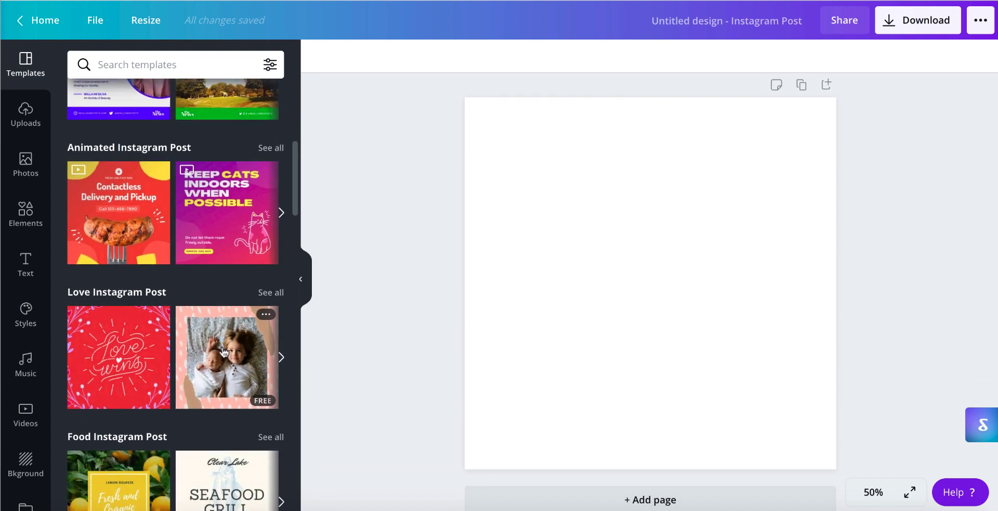
pyautogui.scroll(-1, 224, 352)
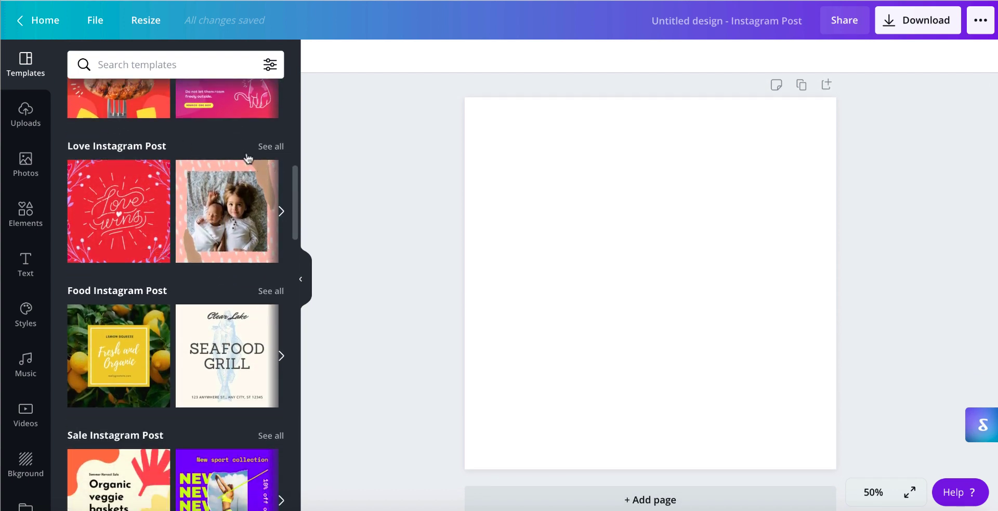
pyautogui.click(266, 147)
pyautogui.scroll(-2, 245, 289)
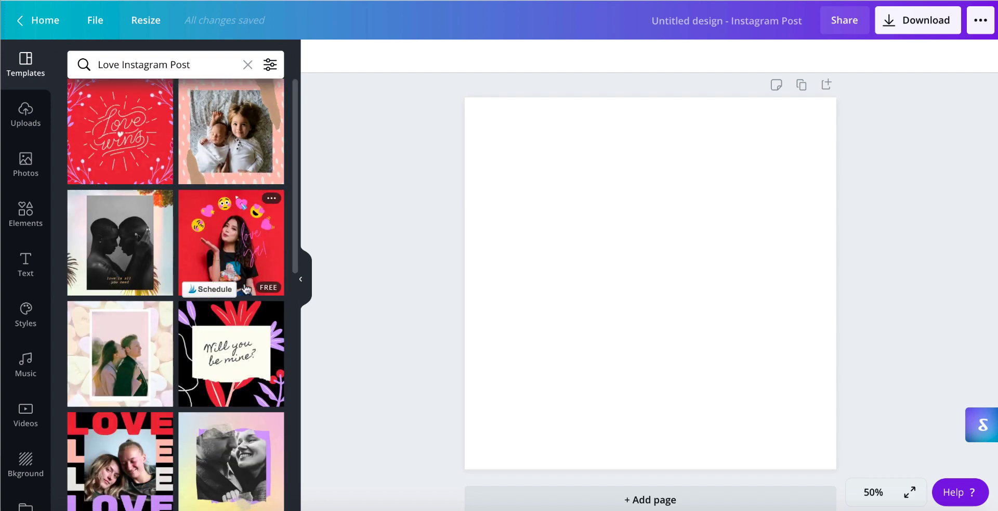
# Apply the free floral template with the quote "Because of you, I laugh a little harder" to the blank Instagram Post
pyautogui.scroll(-8, 246, 289)
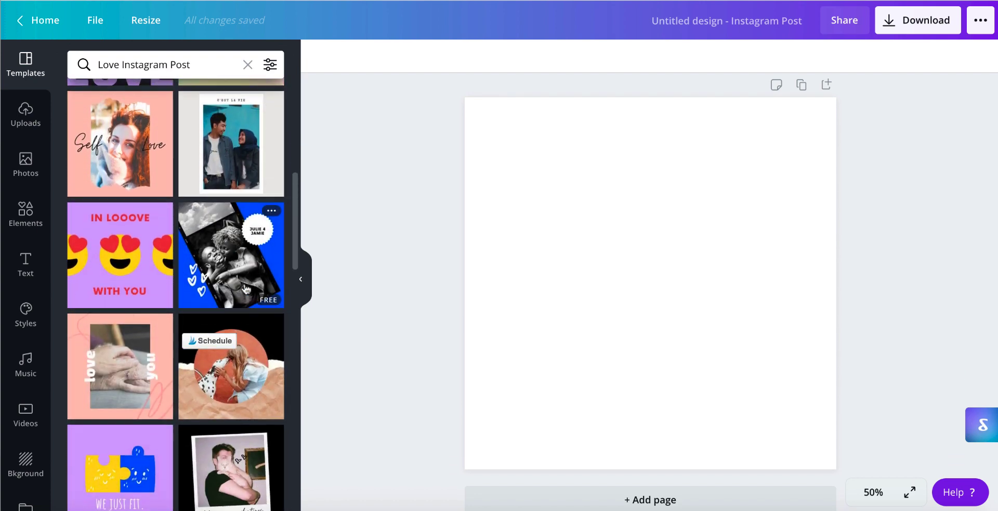
pyautogui.scroll(-2, 245, 289)
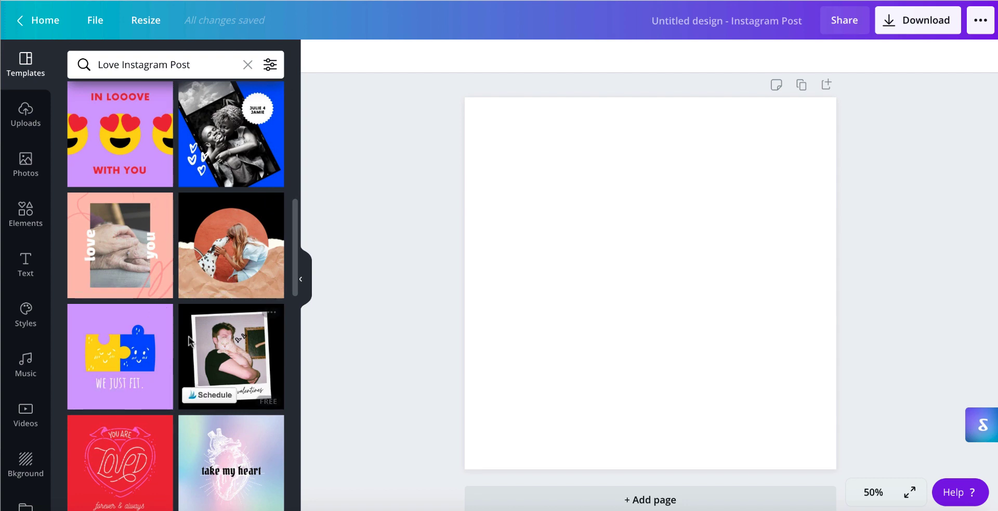
pyautogui.scroll(-5, 196, 416)
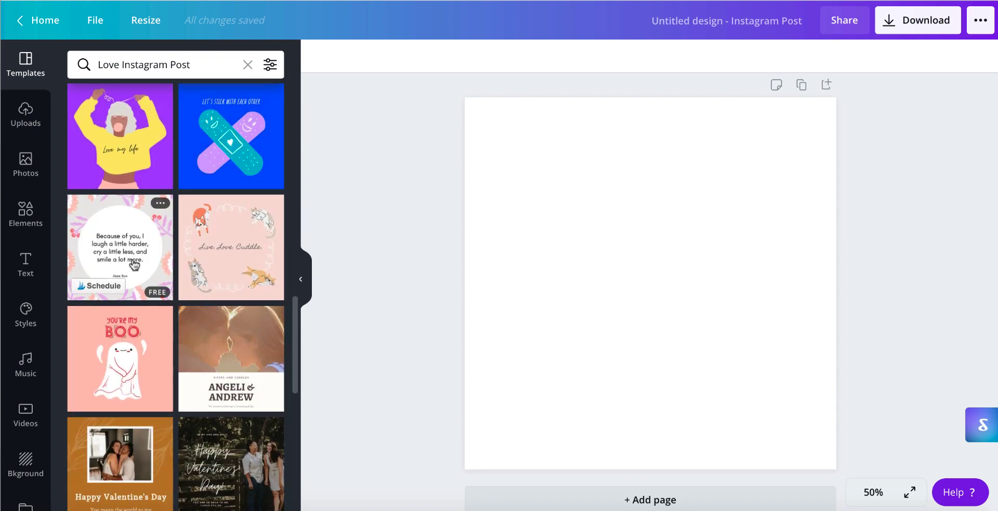
pyautogui.click(134, 266)
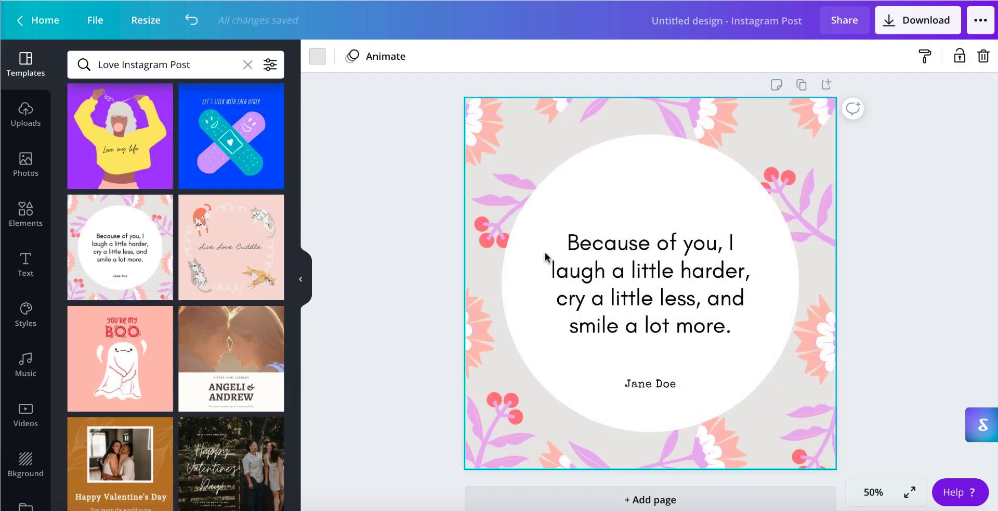
# Select the quote, the white circle, a flower and the background in turn to check which parts of the template are separately editable
pyautogui.click(577, 248)
pyautogui.click(791, 138)
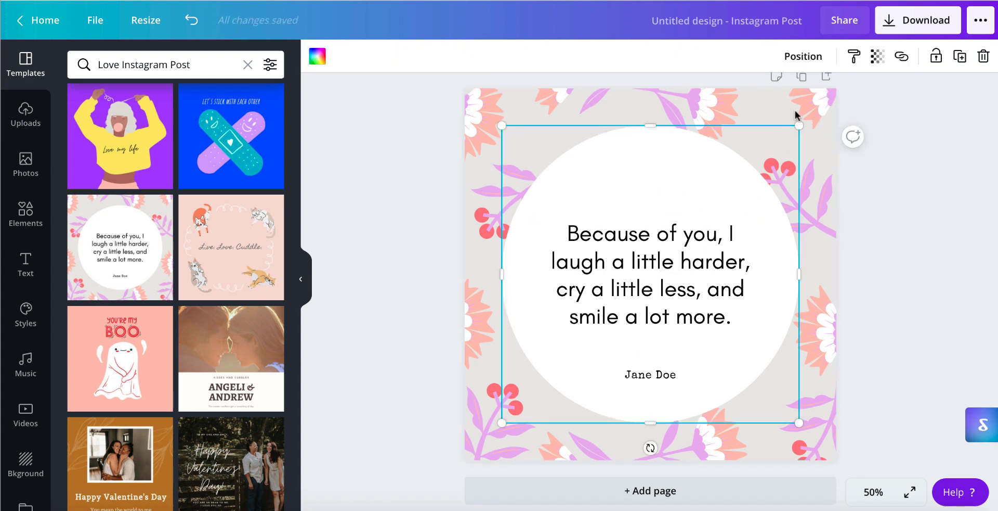
pyautogui.click(741, 110)
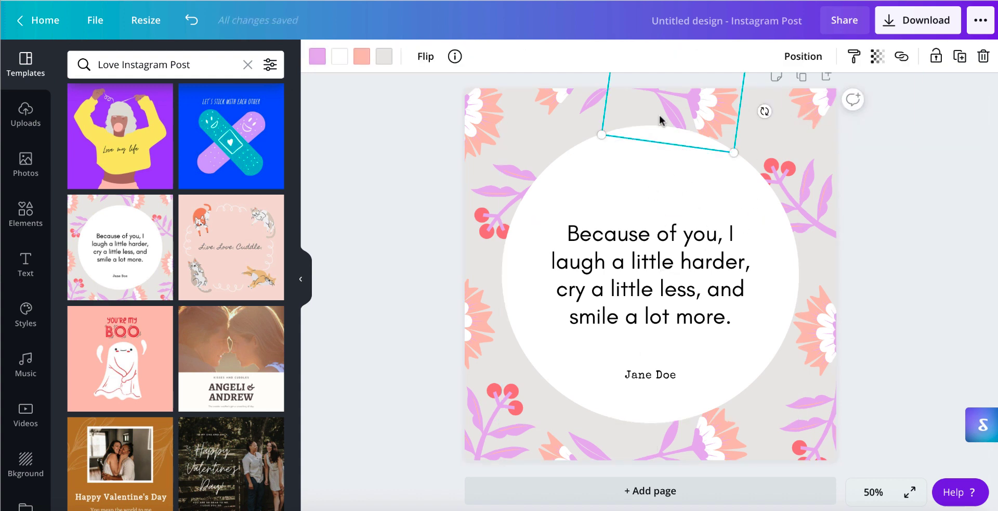
pyautogui.click(525, 128)
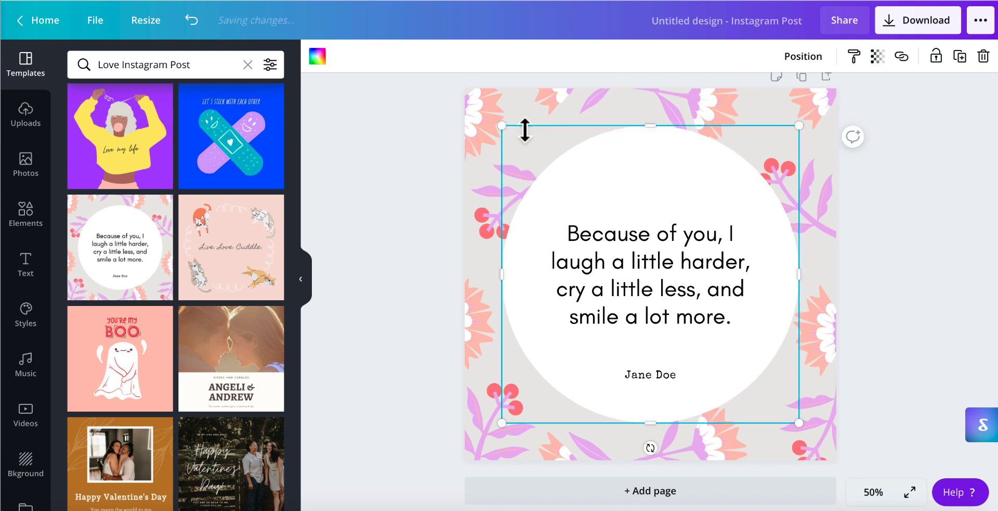
pyautogui.click(519, 107)
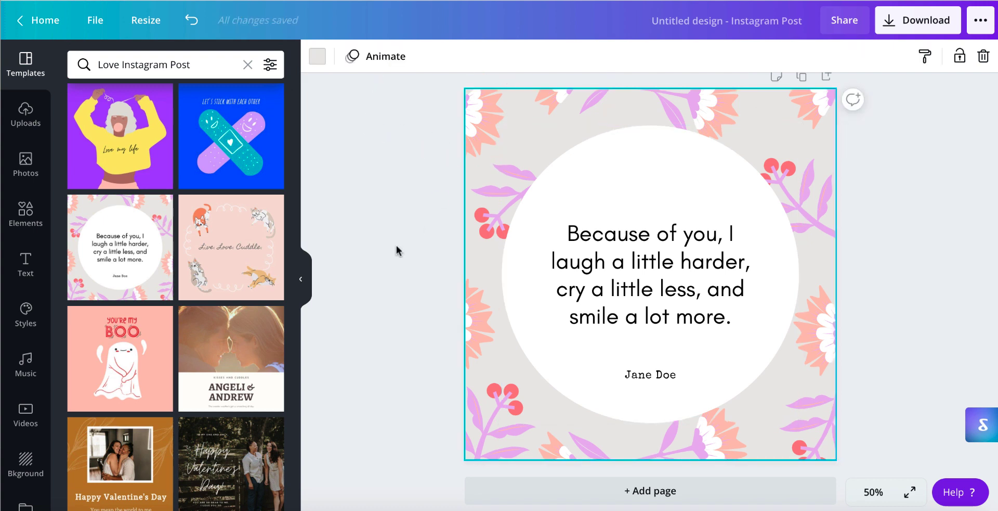
# Recolour the lilac leaves of the berry branch on the circle's upper left, trying the light grey document colour before settling on the tan brand colour
pyautogui.click(478, 193)
pyautogui.click(317, 56)
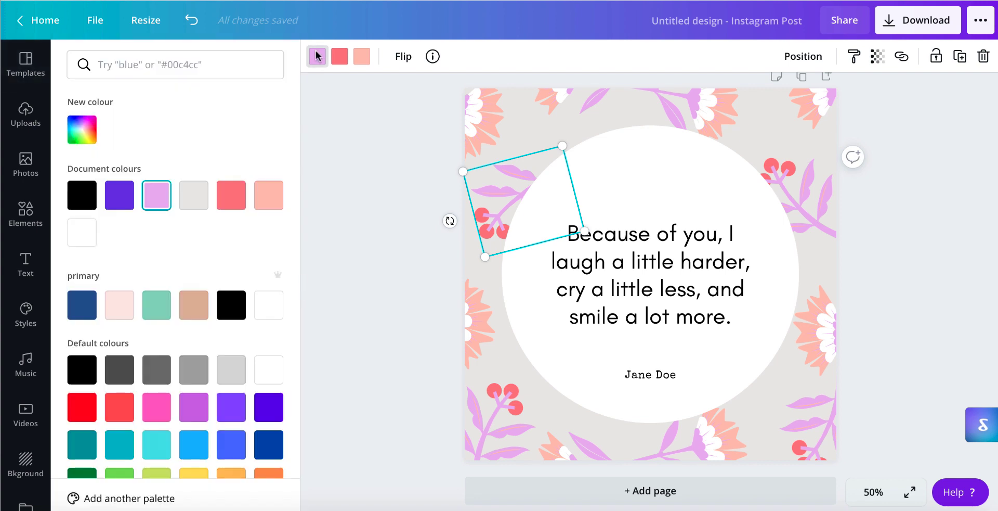
pyautogui.click(190, 197)
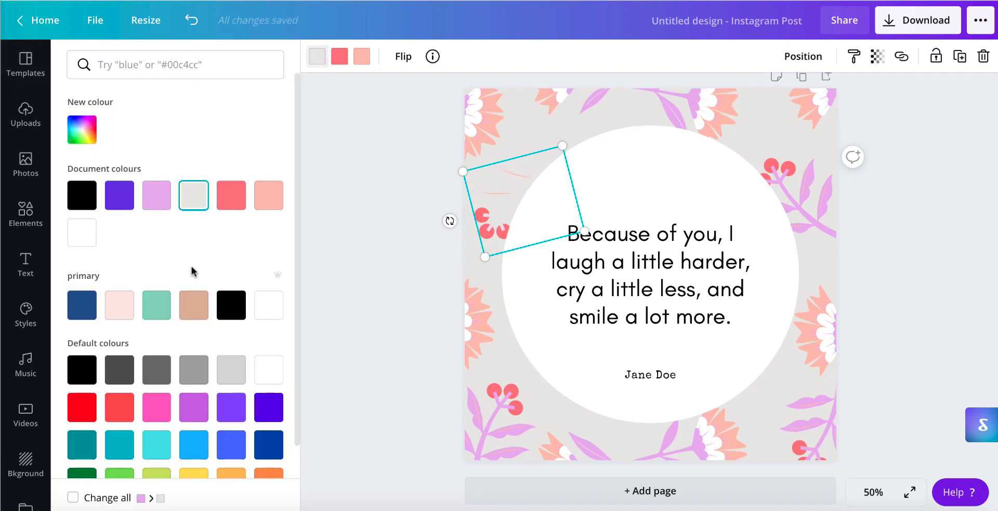
pyautogui.click(190, 303)
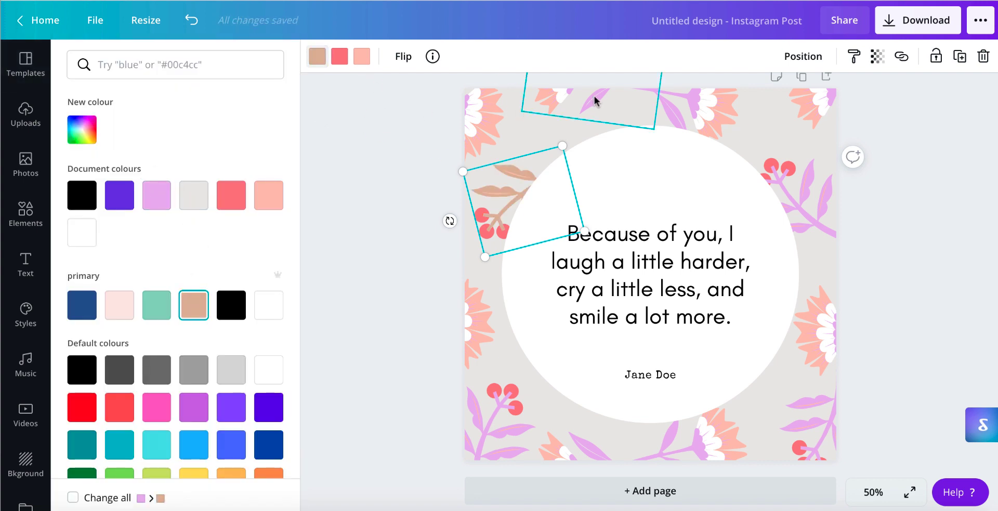
# Change the lilac leaves of the flower above the circle to the coral red document colour
pyautogui.click(670, 103)
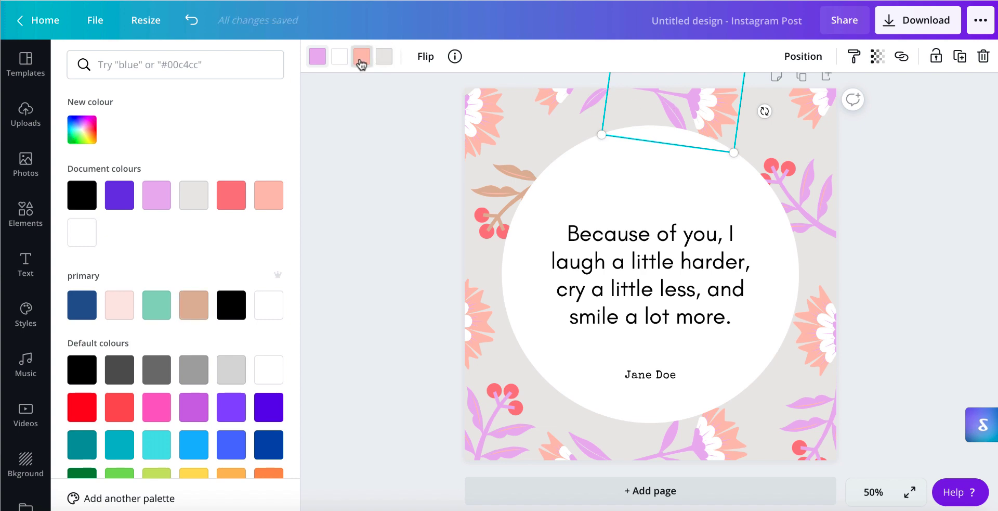
pyautogui.click(318, 56)
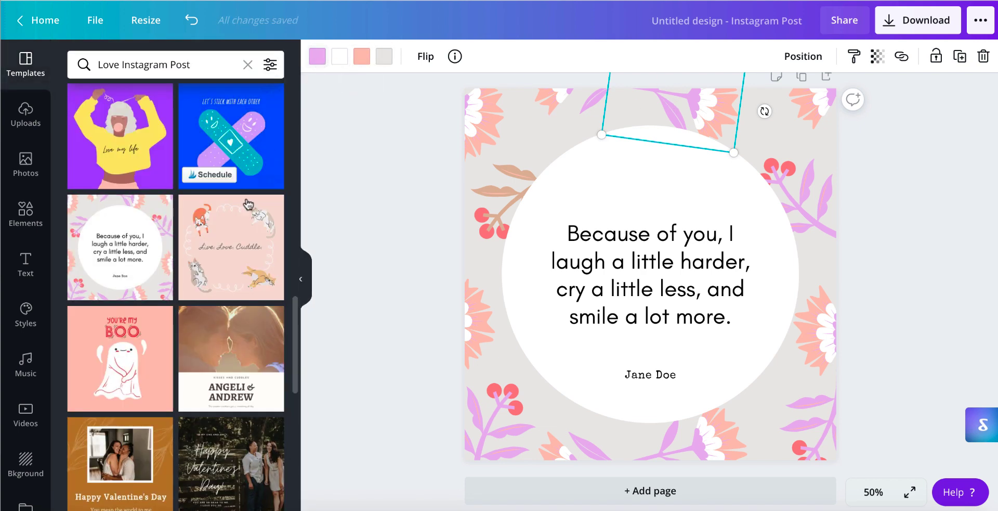
pyautogui.click(318, 55)
pyautogui.click(269, 199)
pyautogui.scroll(-1, 219, 281)
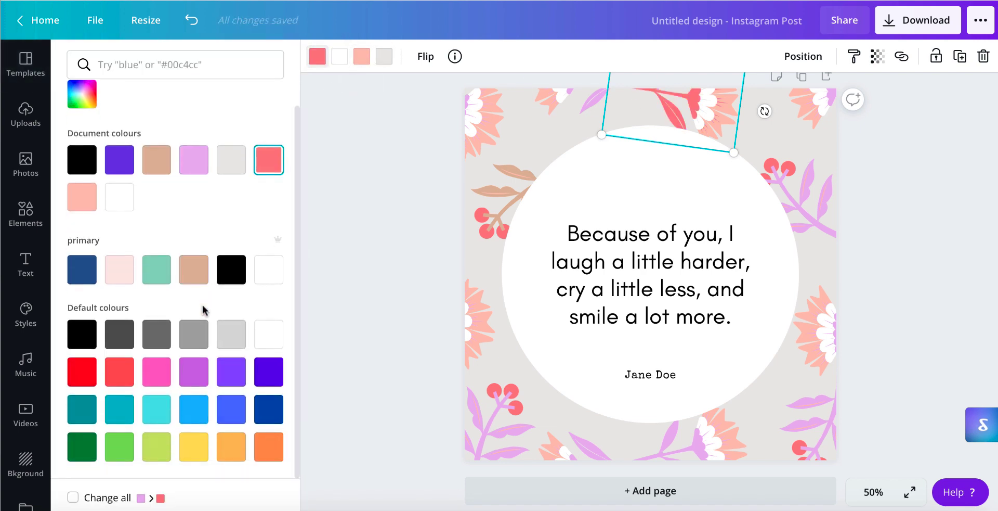
# Recolour the lilac leaves of the upper-right berry branch tan and those of the lower-right branch black
pyautogui.click(813, 194)
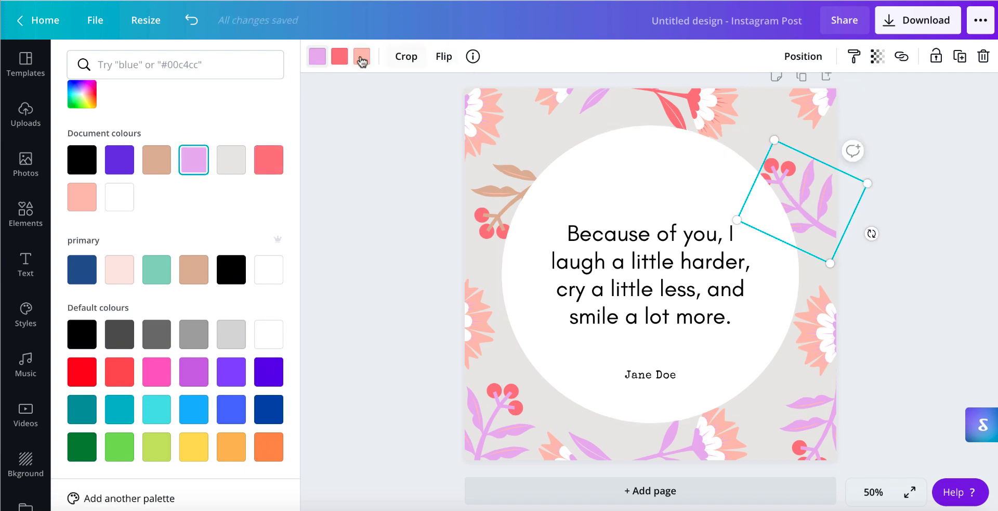
pyautogui.click(317, 56)
pyautogui.click(318, 56)
pyautogui.click(82, 195)
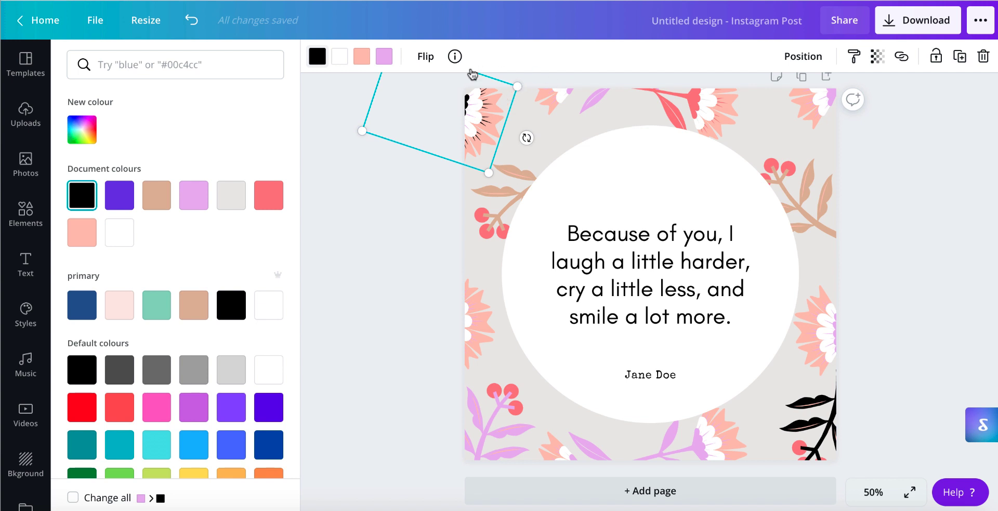
# Change the remaining lilac in the upper-left corner flower and the lilac leaves of the neighbouring top-edge flower to black
pyautogui.click(386, 58)
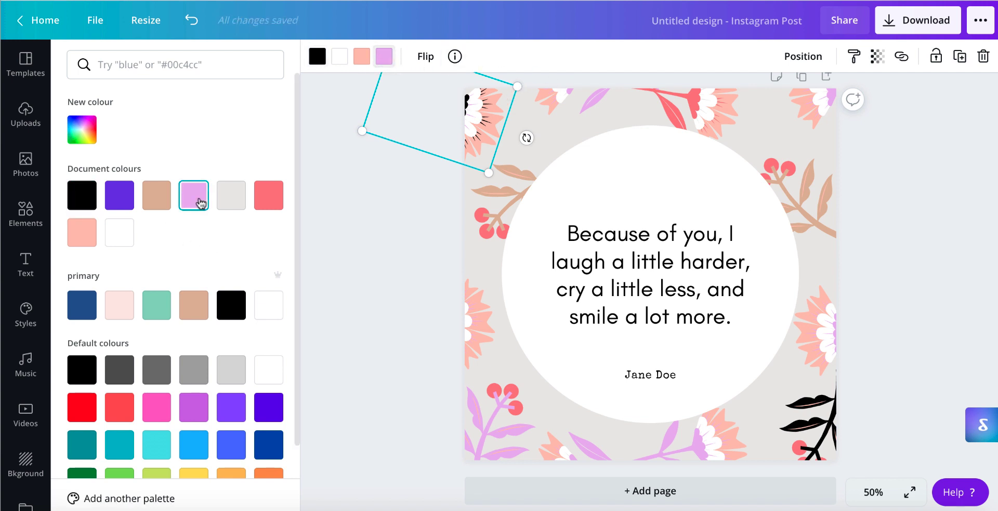
pyautogui.click(238, 315)
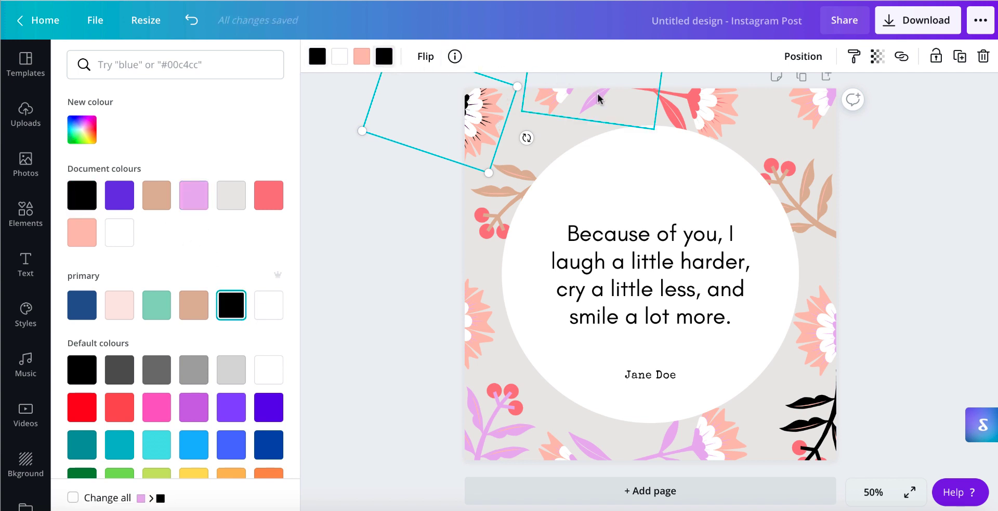
pyautogui.click(525, 130)
pyautogui.click(315, 57)
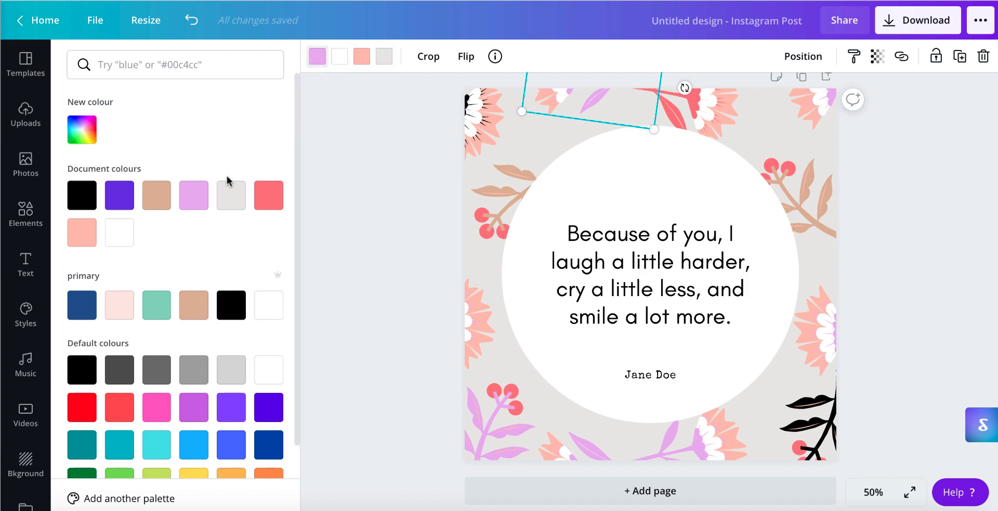
pyautogui.click(82, 195)
pyautogui.click(380, 151)
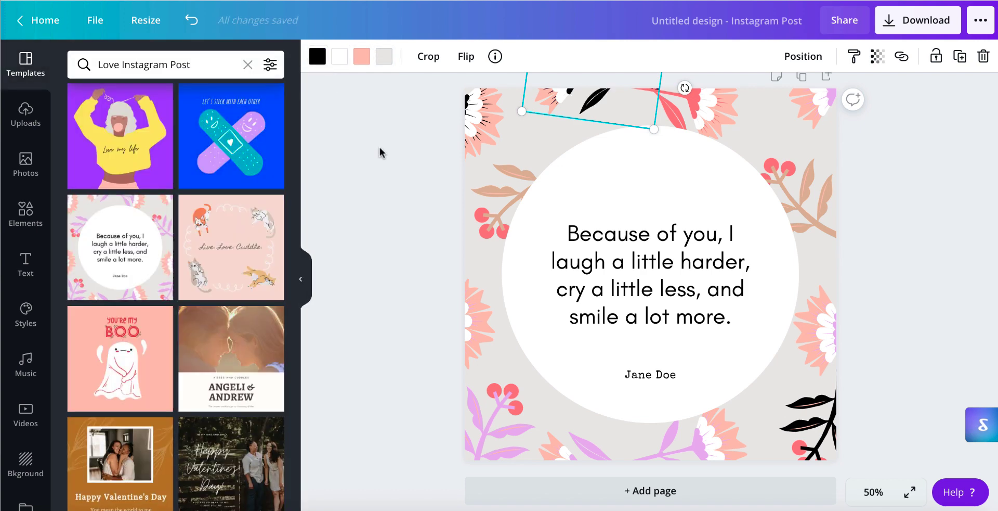
# Clear the quote text inside the white circle, leaving its text box open for typing
pyautogui.click(586, 299)
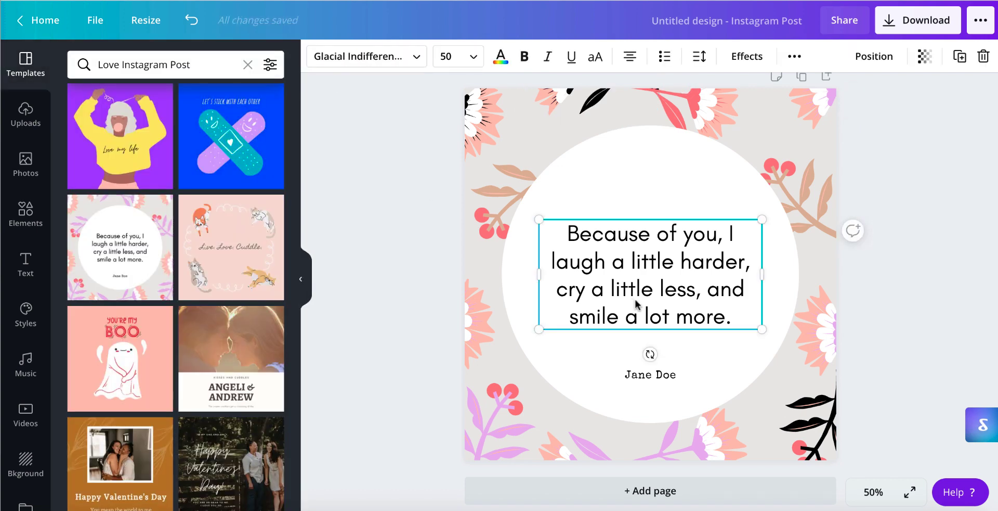
pyautogui.click(635, 300)
pyautogui.press('BackSpace')
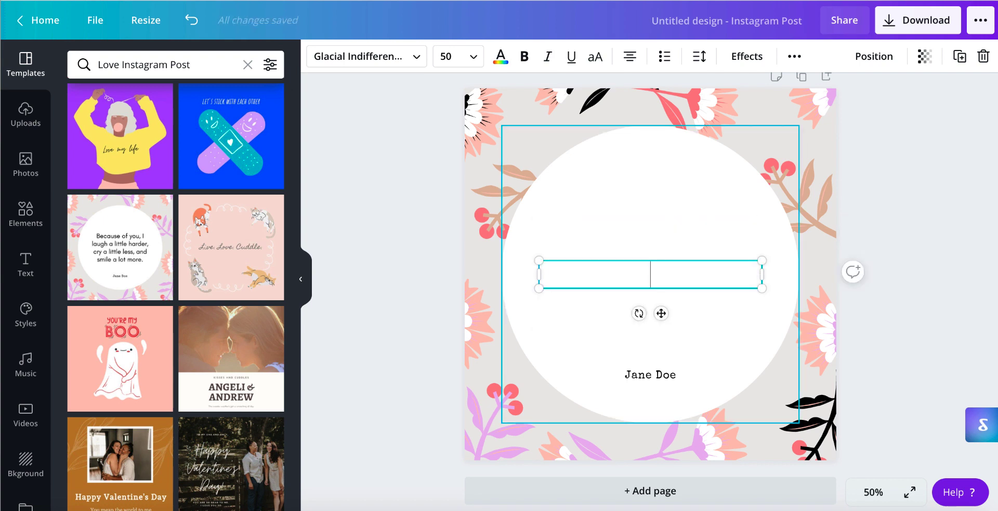
# Try the sample text "bjbsbs" in the emptied quote text box and erase it again
pyautogui.write('bjbsbs')
pyautogui.press('BackSpace')
pyautogui.press('BackSpace')
pyautogui.press('BackSpace')
pyautogui.press('BackSpace')
pyautogui.press('BackSpace')
pyautogui.press('BackSpace')
# Select the author line under the quote area and add a blank second page to the design
pyautogui.scroll(-1, 699, 419)
pyautogui.click(650, 368)
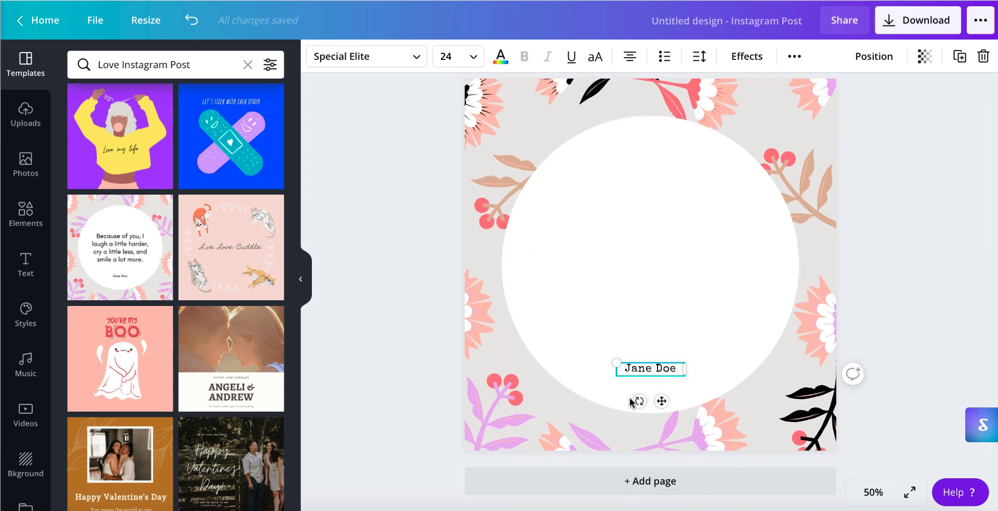
pyautogui.click(639, 476)
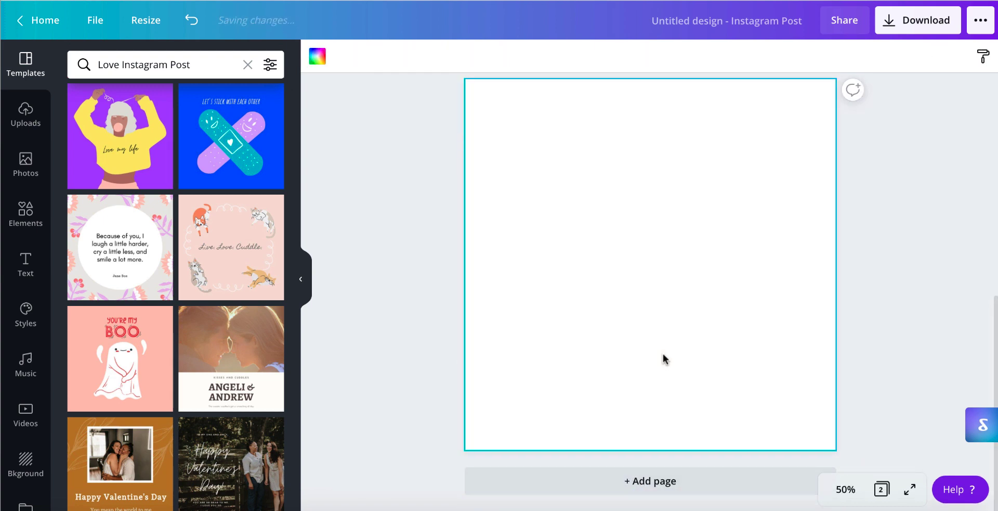
pyautogui.scroll(1, 644, 323)
pyautogui.scroll(-1, 360, 296)
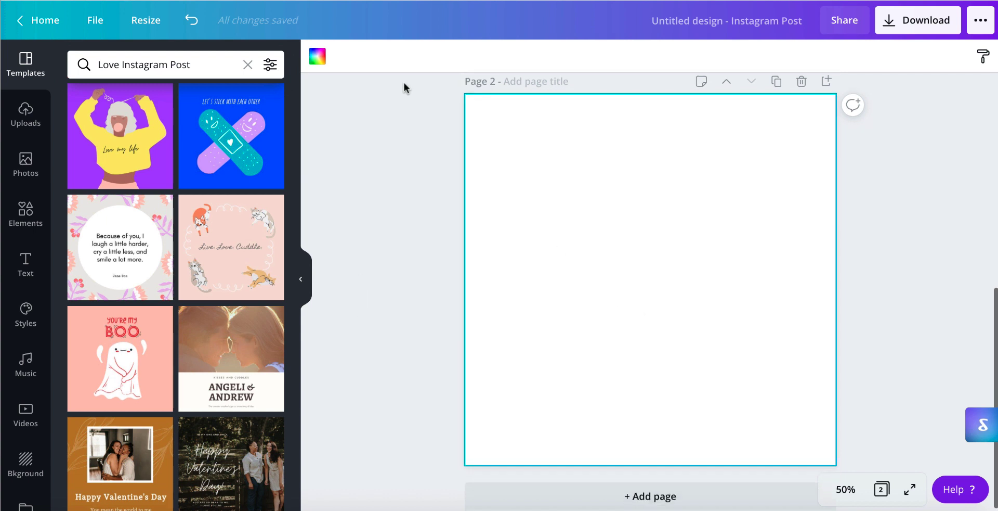
pyautogui.click(354, 225)
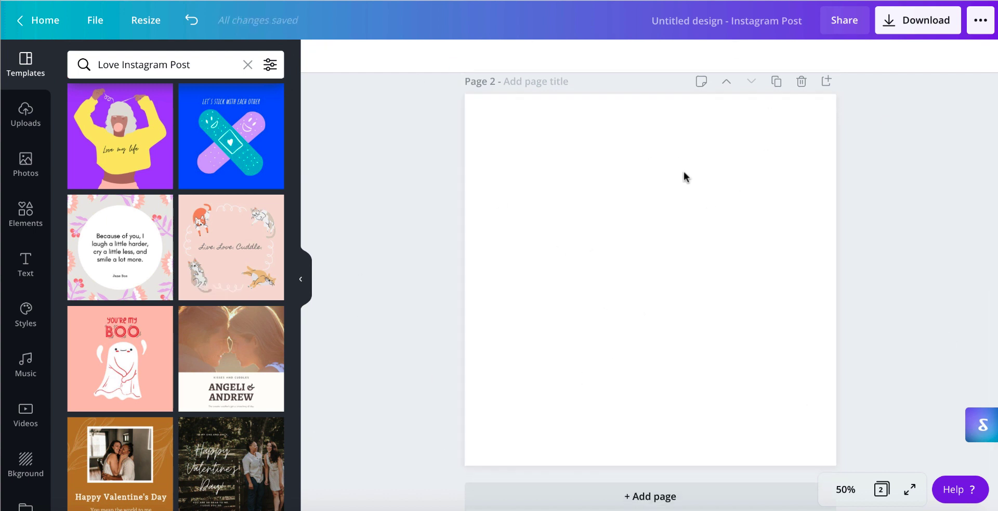
# Browse the uploaded images and place the black "Add a listing" image on page 2
pyautogui.click(32, 116)
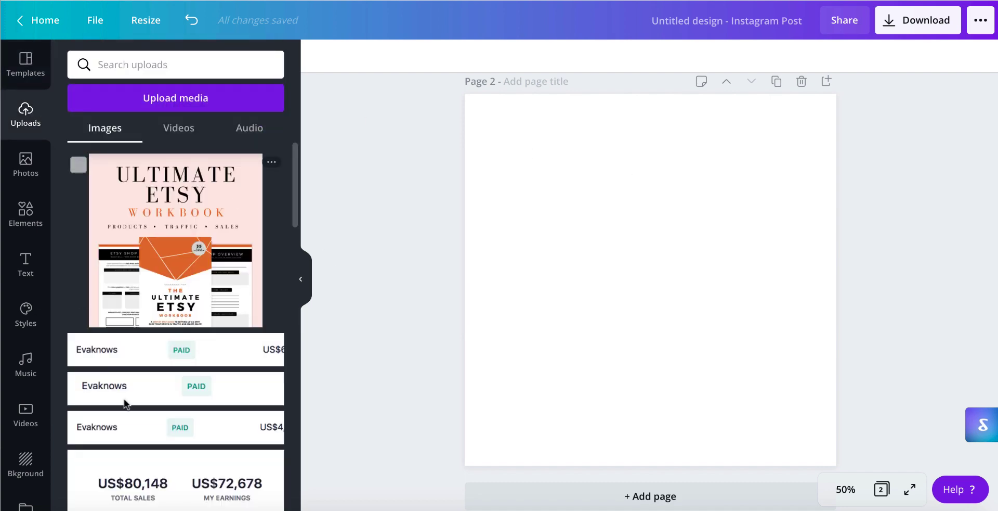
pyautogui.scroll(-1, 193, 379)
pyautogui.scroll(-5, 192, 380)
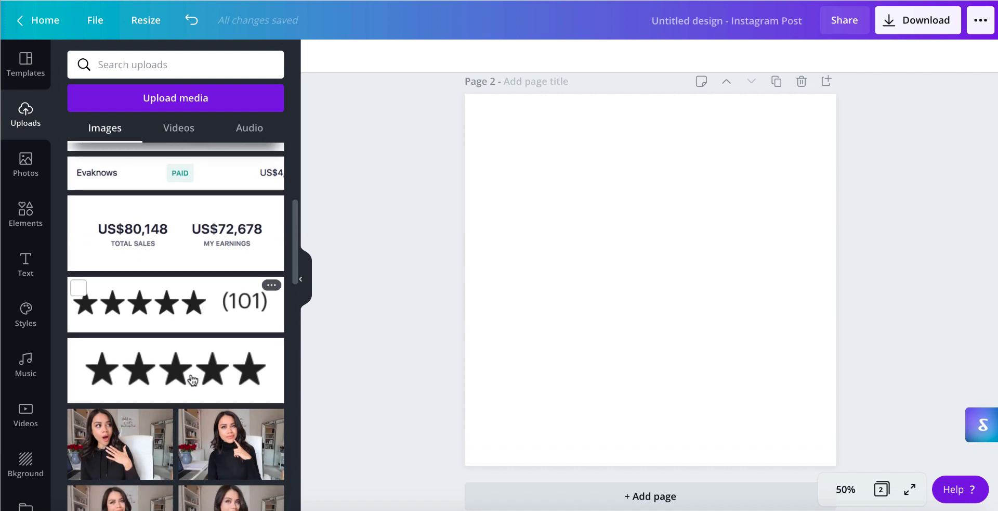
pyautogui.scroll(-2, 193, 379)
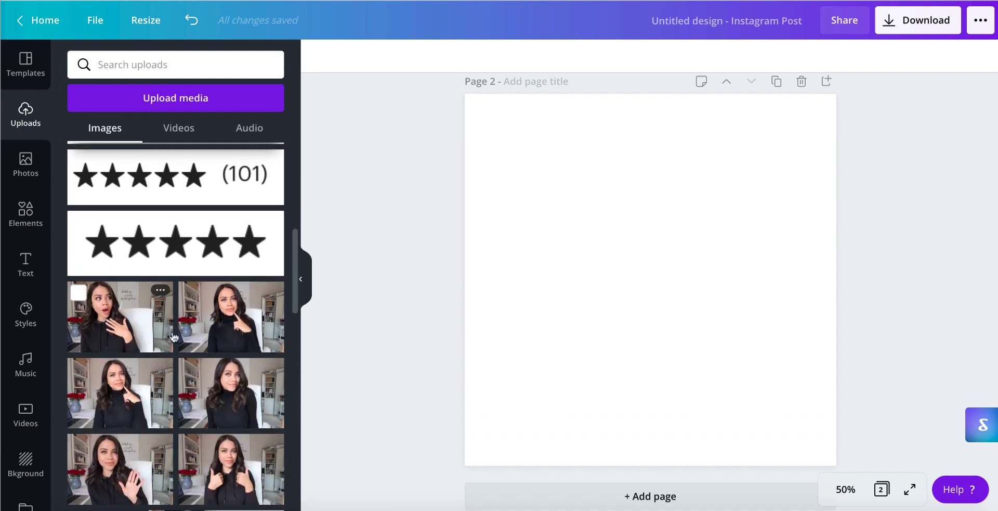
pyautogui.scroll(-1, 167, 356)
pyautogui.scroll(-1, 168, 356)
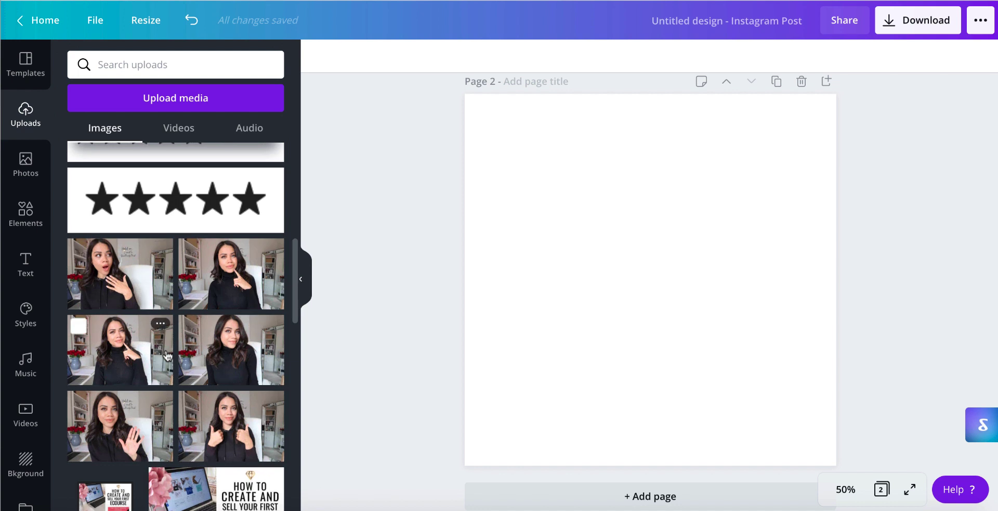
pyautogui.scroll(-1, 140, 350)
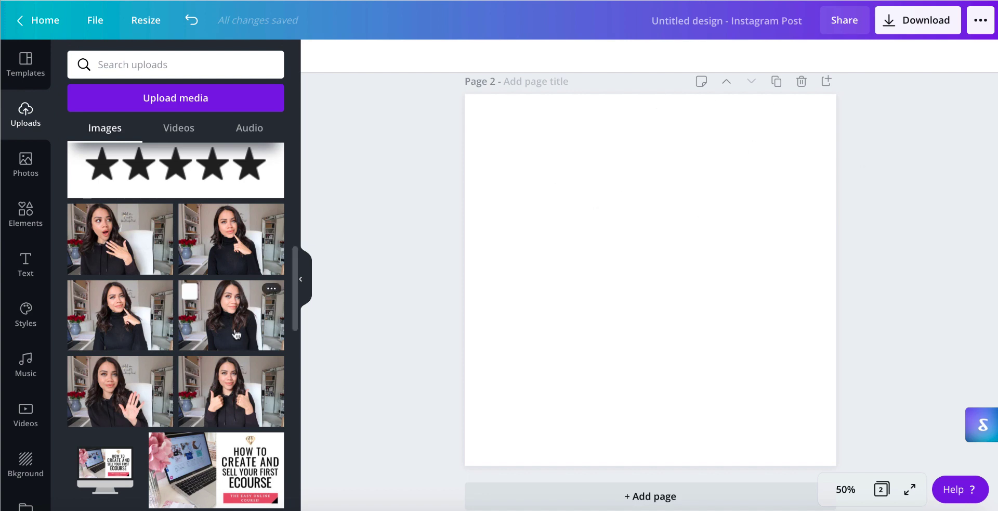
pyautogui.scroll(-3, 237, 333)
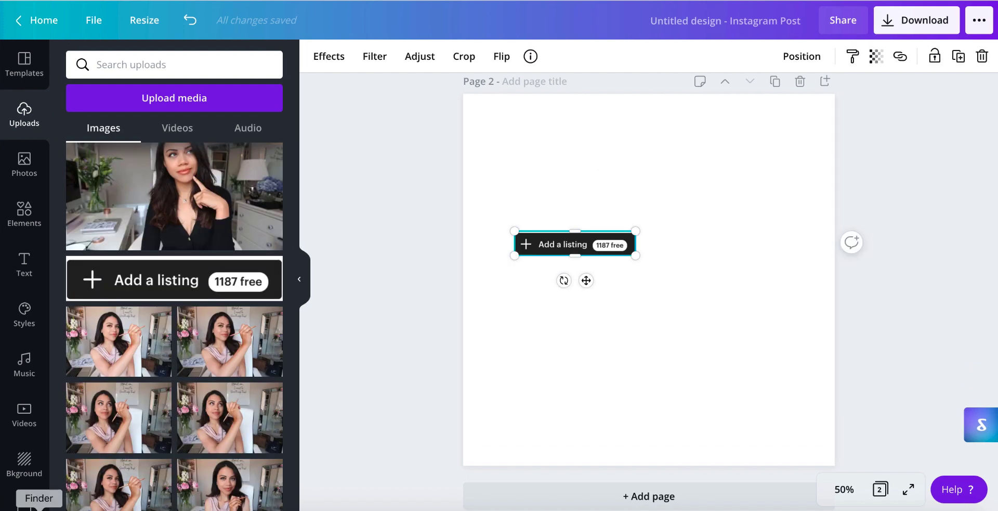
# Upload THE ART PRINTABLES ON ETSY COURSE IS NOW OPEN! (6).png from Finder's recent files and place it on the left half of page 2
pyautogui.click(39, 507)
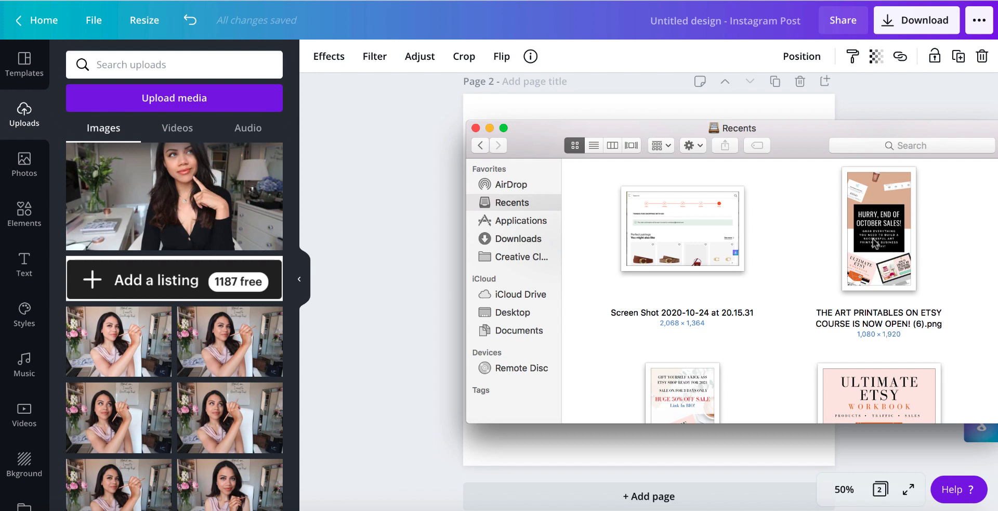
pyautogui.moveTo(877, 237); pyautogui.dragTo(184, 286)
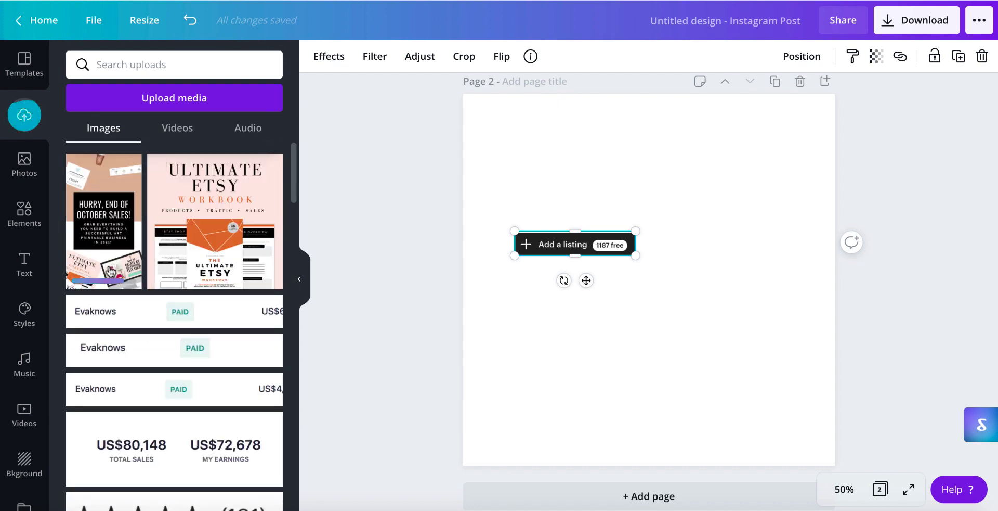
pyautogui.moveTo(104, 219); pyautogui.dragTo(670, 218)
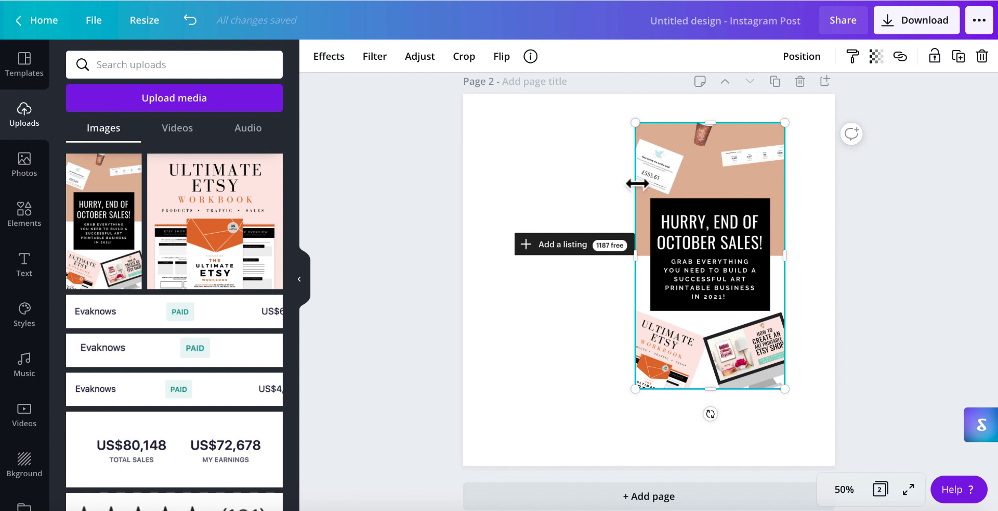
pyautogui.click(598, 234)
pyautogui.moveTo(705, 225); pyautogui.dragTo(570, 233)
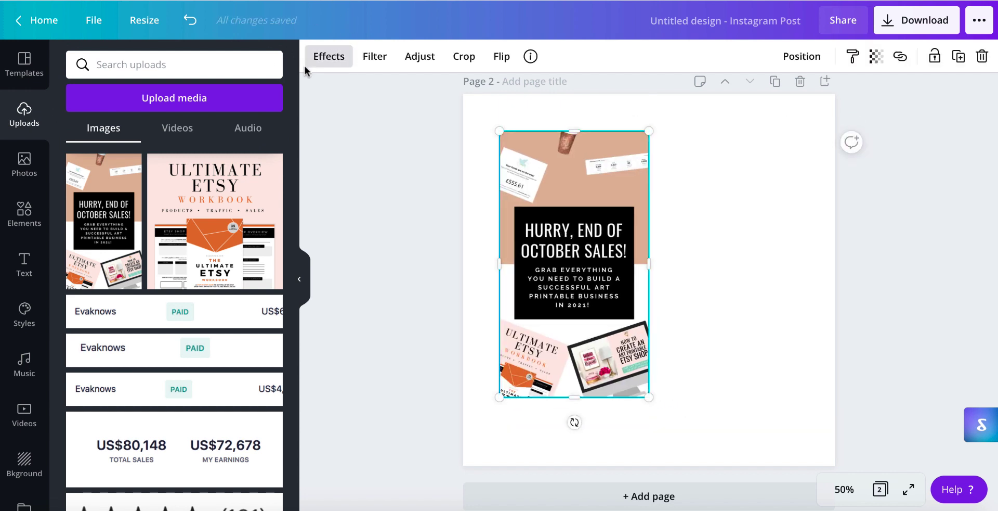
# Duplicate the October sales image beside the original on page 2 and remove the copy
pyautogui.click(959, 58)
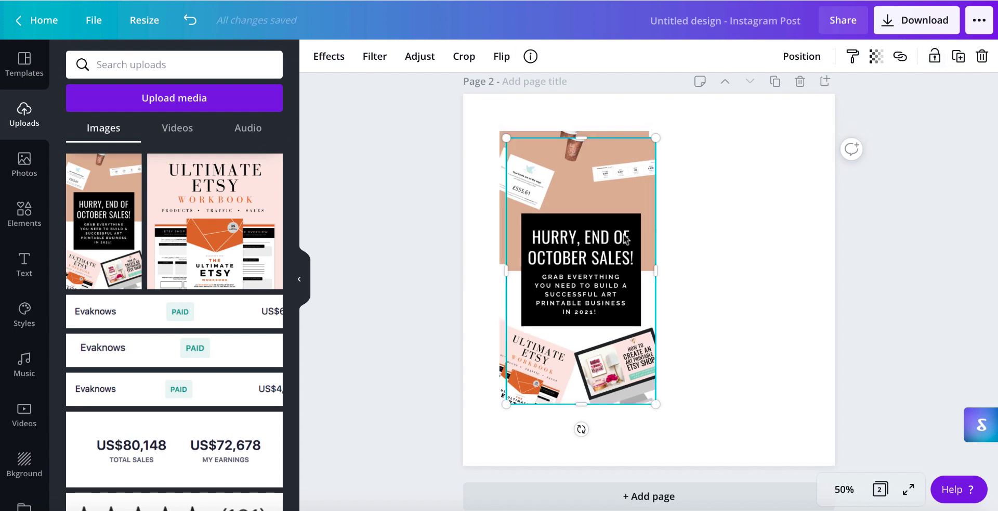
pyautogui.moveTo(624, 235); pyautogui.dragTo(788, 234)
pyautogui.press('Delete')
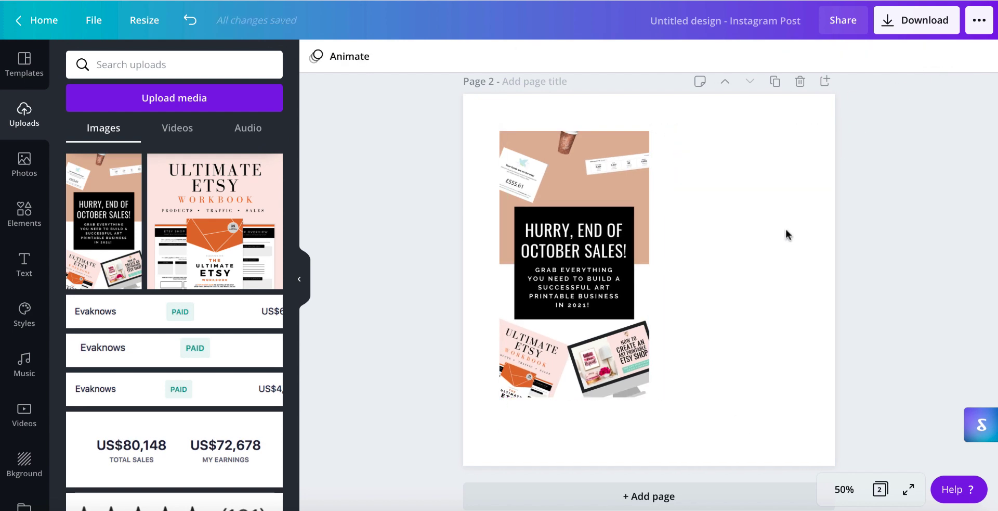
pyautogui.click(557, 235)
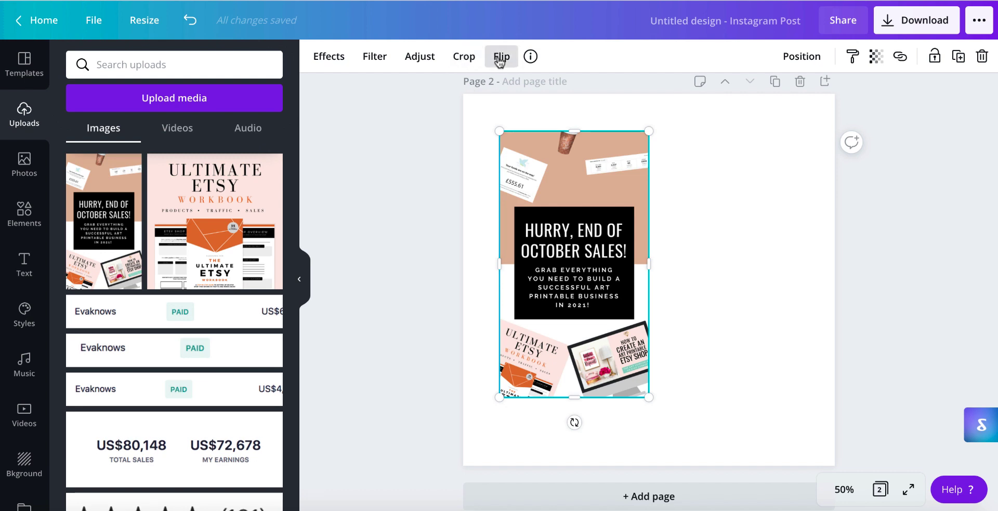
# Review the adjustment settings, filters and effects available for the October sales image on page 2
pyautogui.click(420, 56)
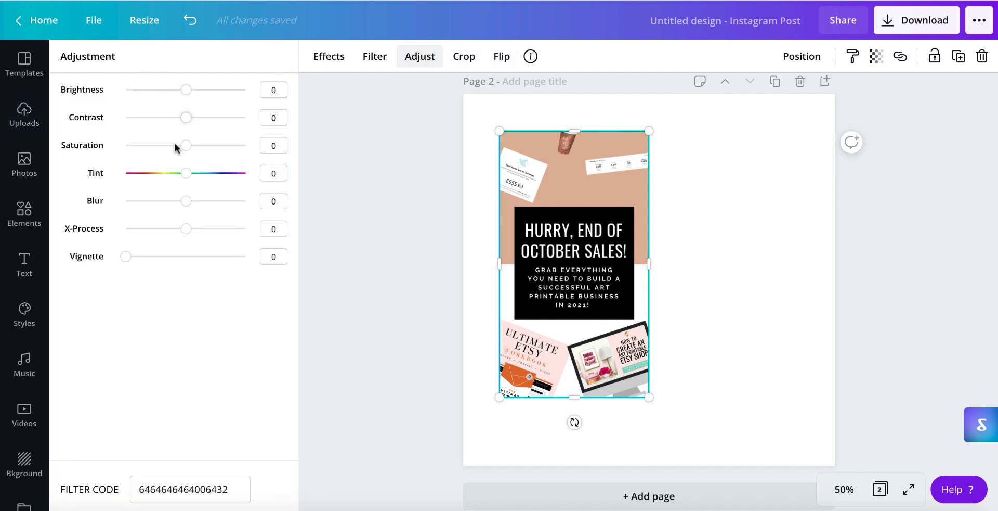
pyautogui.click(378, 58)
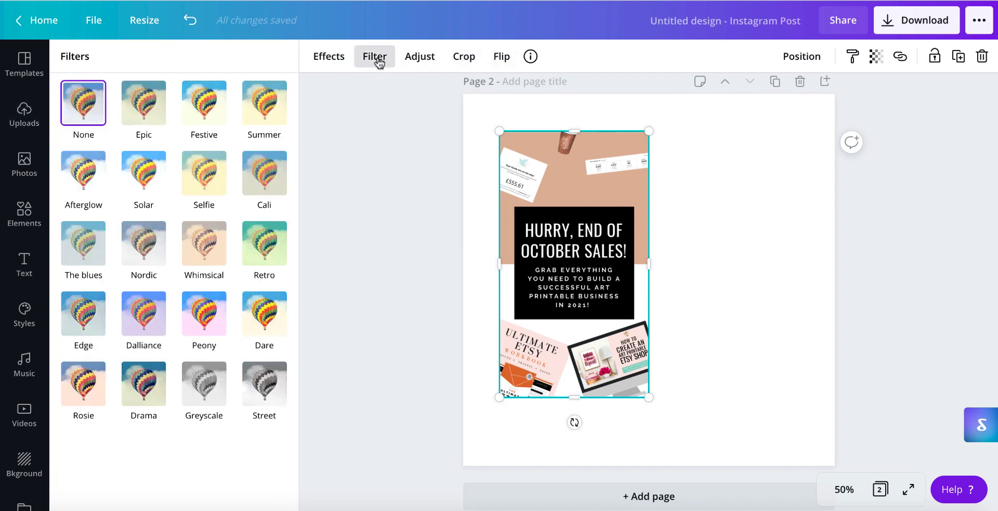
pyautogui.click(321, 59)
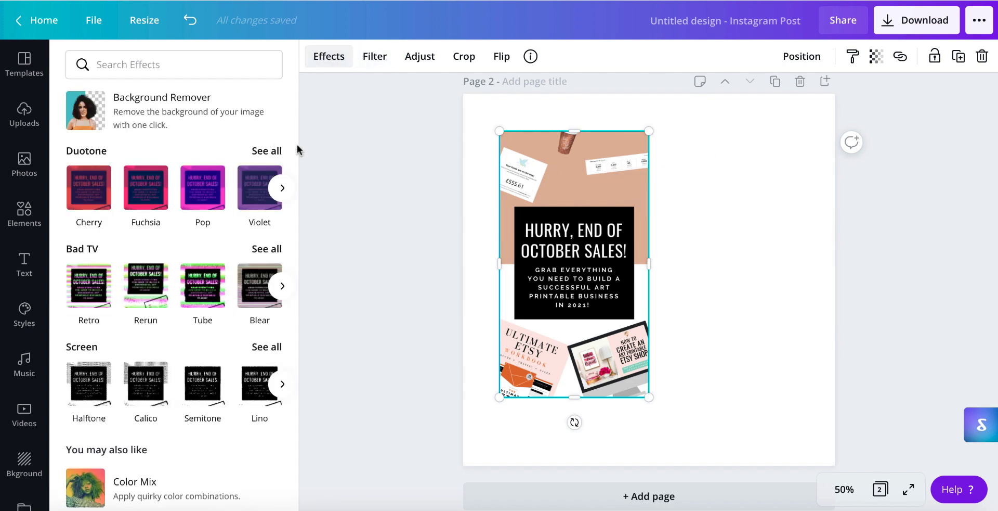
pyautogui.click(363, 152)
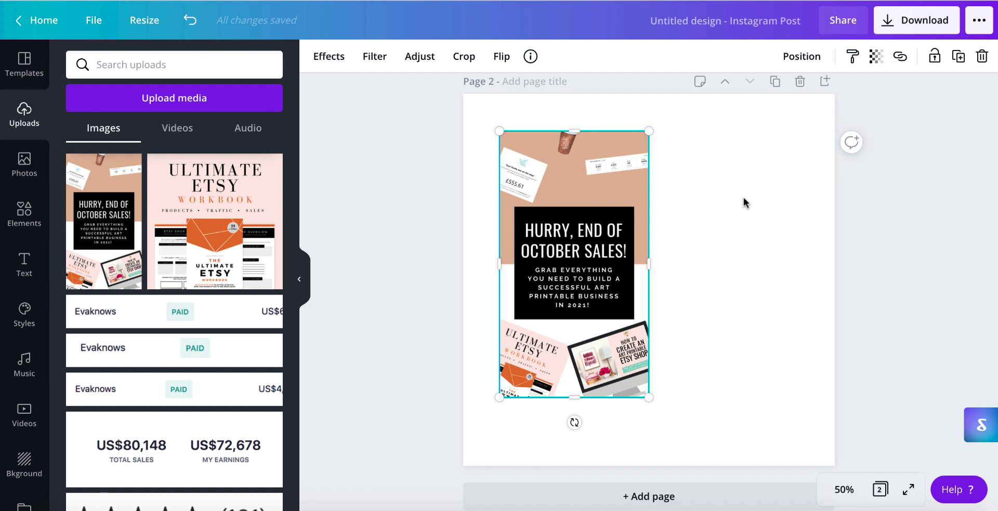
# Look through the stock videos and uploaded videos, return to the uploaded images, and delete the October sales image from page 2
pyautogui.click(27, 412)
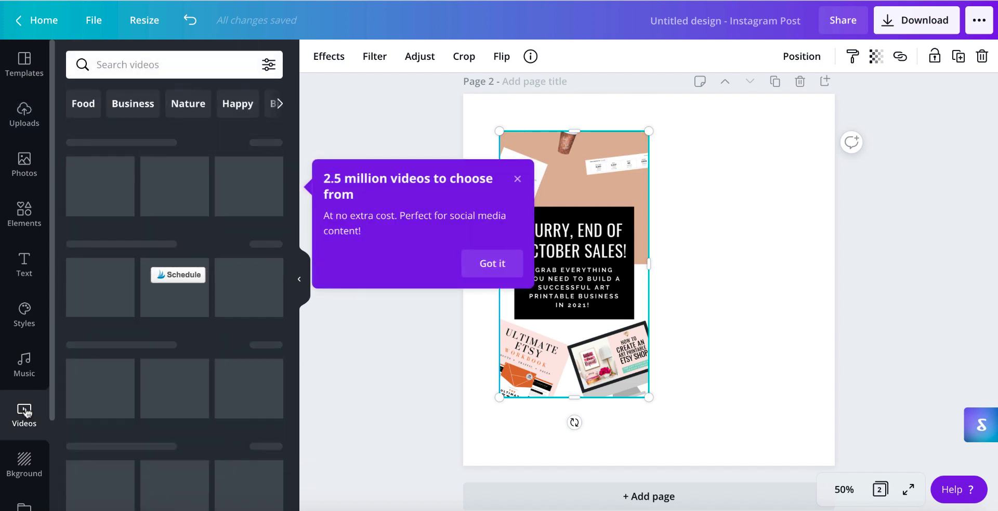
pyautogui.click(27, 112)
pyautogui.click(196, 130)
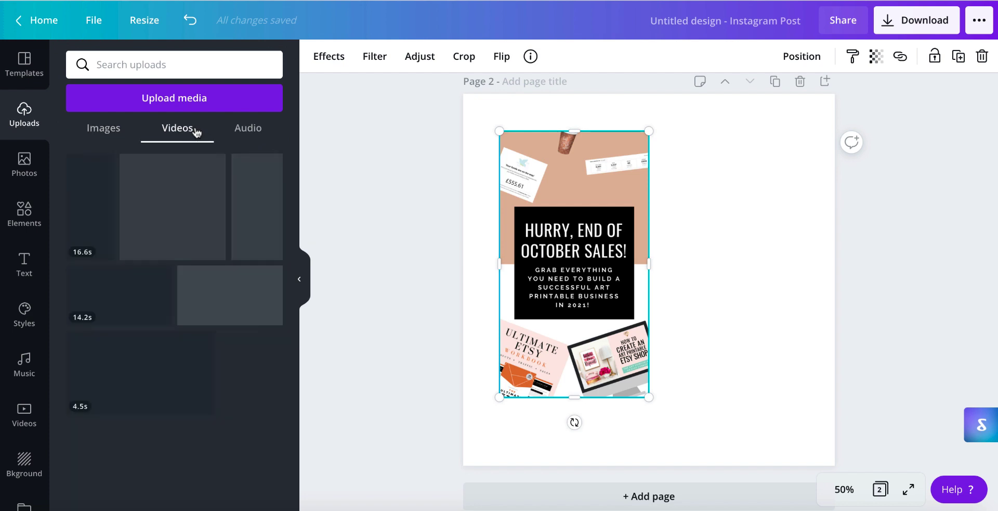
pyautogui.click(104, 129)
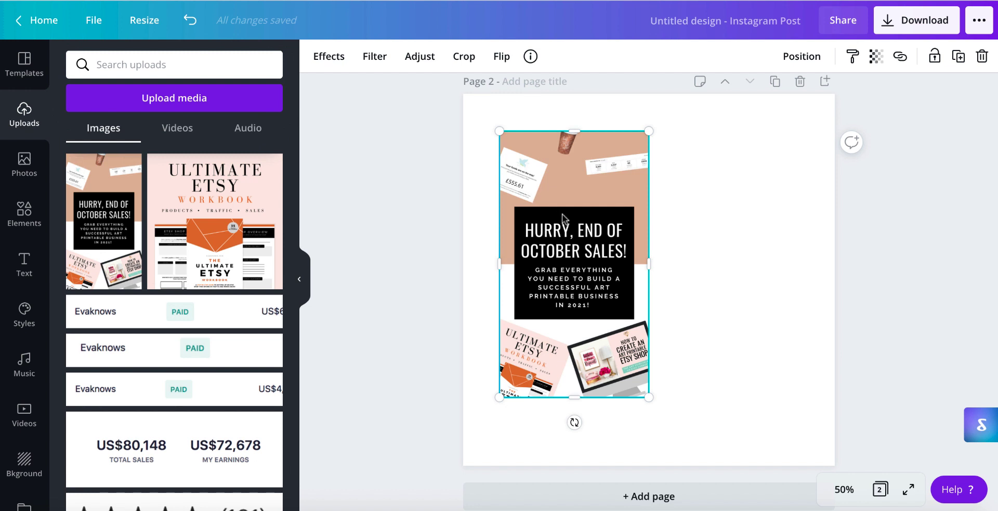
pyautogui.press('Delete')
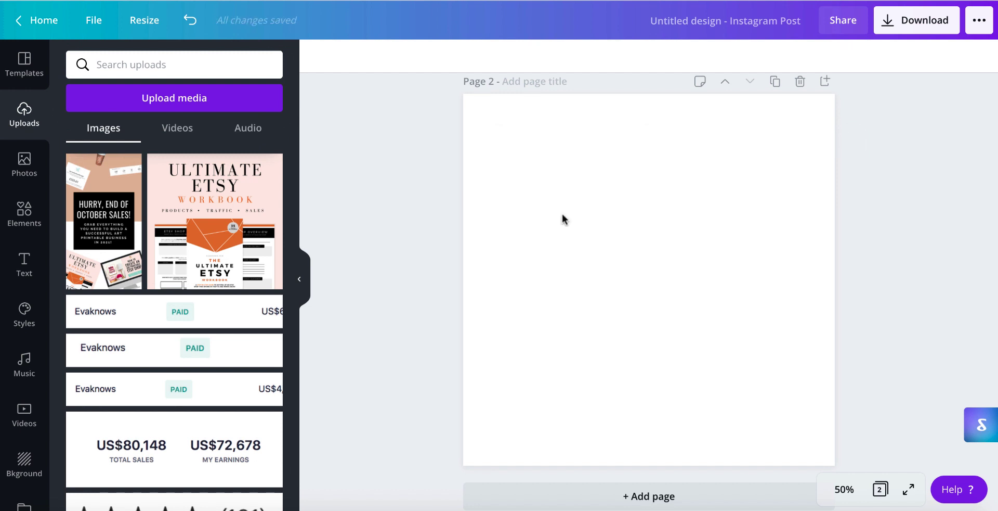